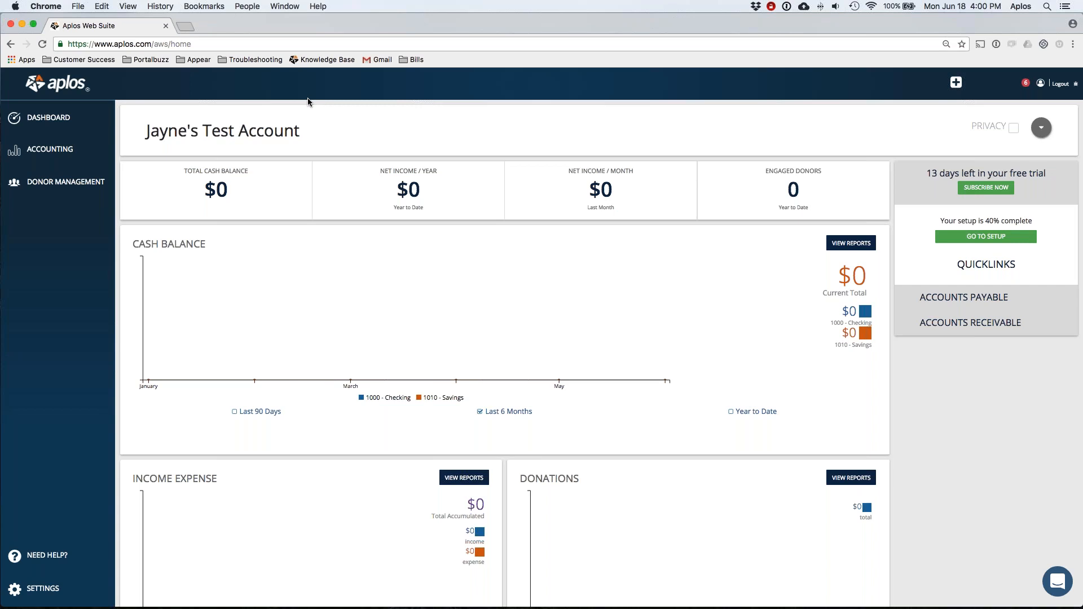
Step: Go to Transactions > Registers > Bank Integration and open the Manual Import page
mouse_move(51, 149)
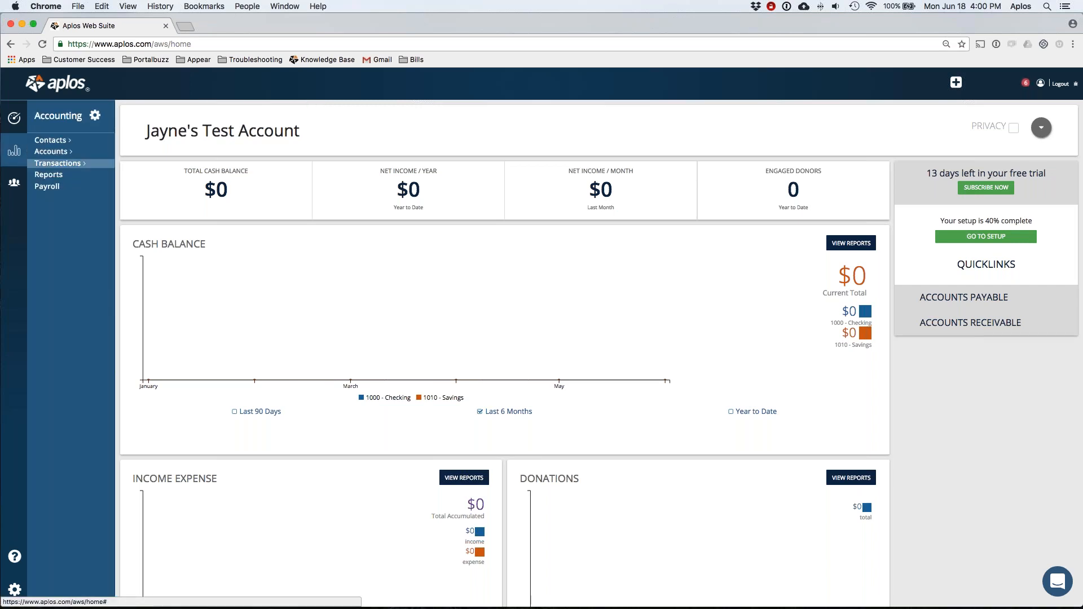
click(67, 164)
click(63, 175)
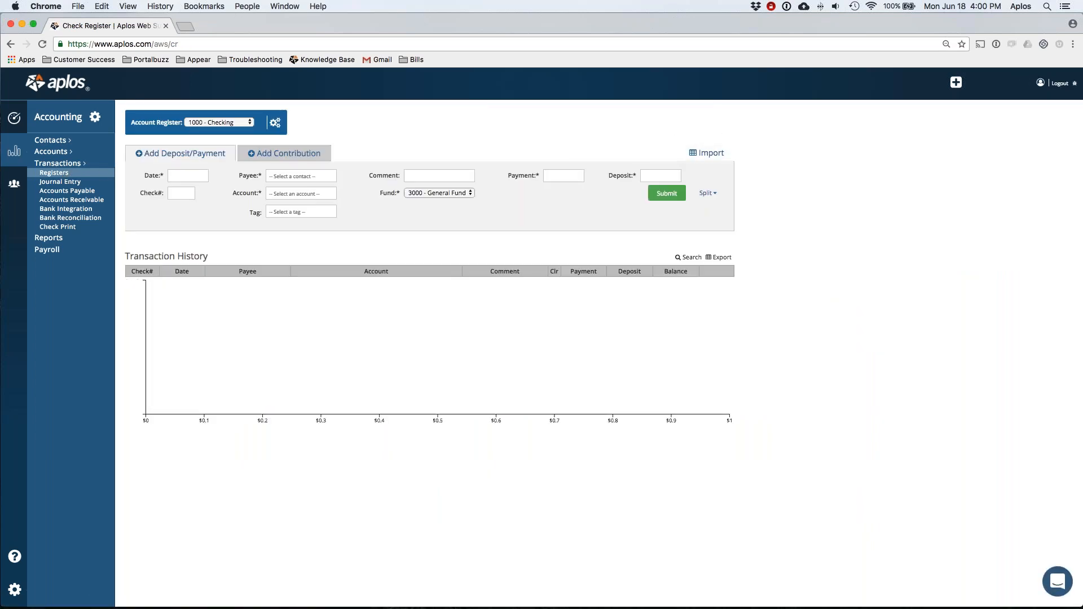
click(57, 210)
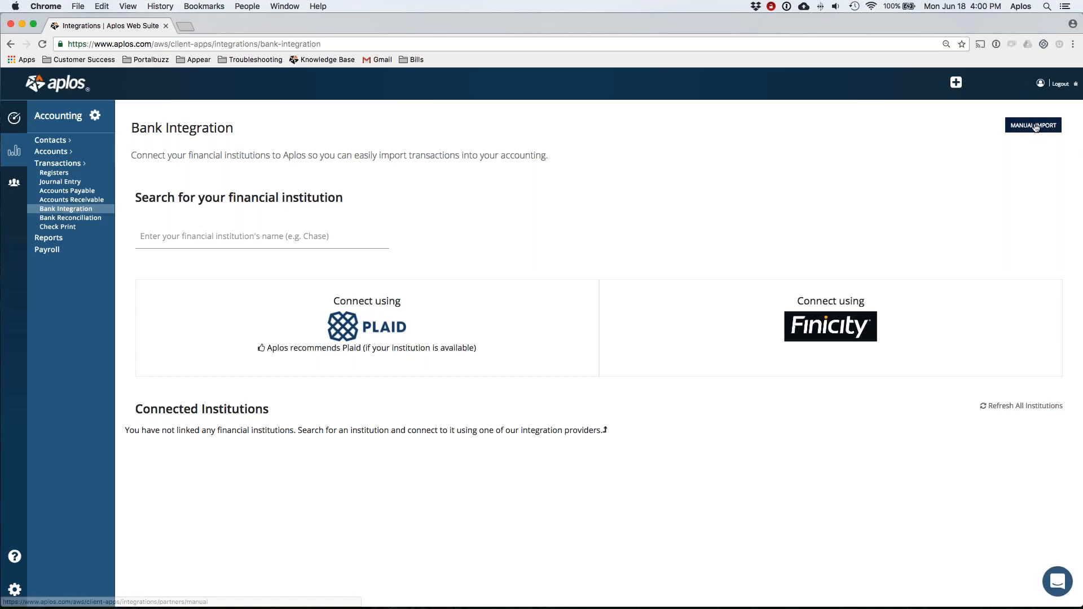
click(1035, 127)
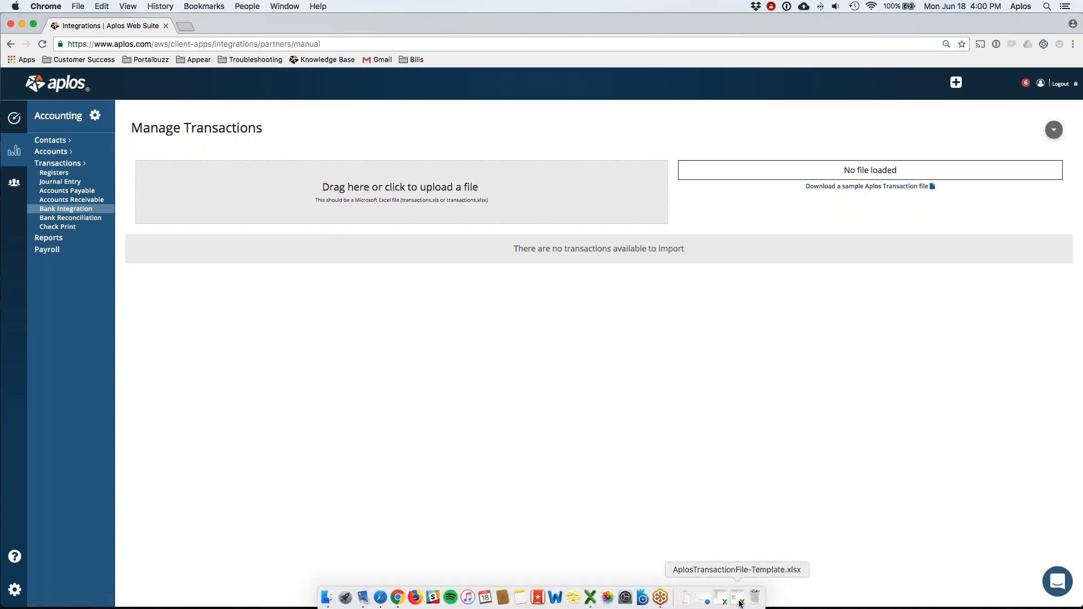
Step: Open AplosTransactionFile-Template.xlsx in Excel and review its title rows 1–4
click(741, 603)
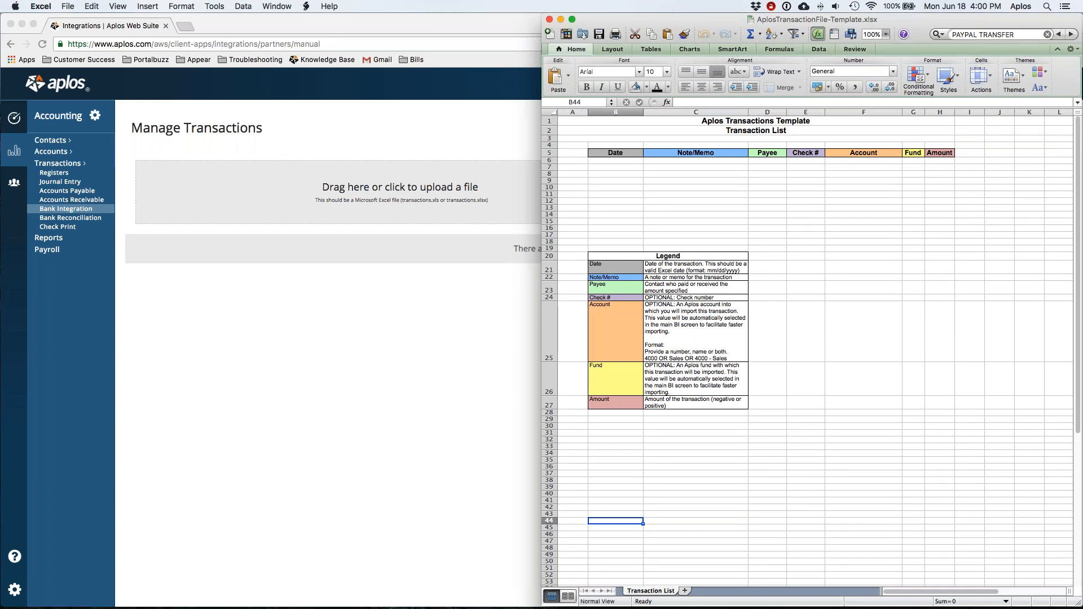
click(1048, 34)
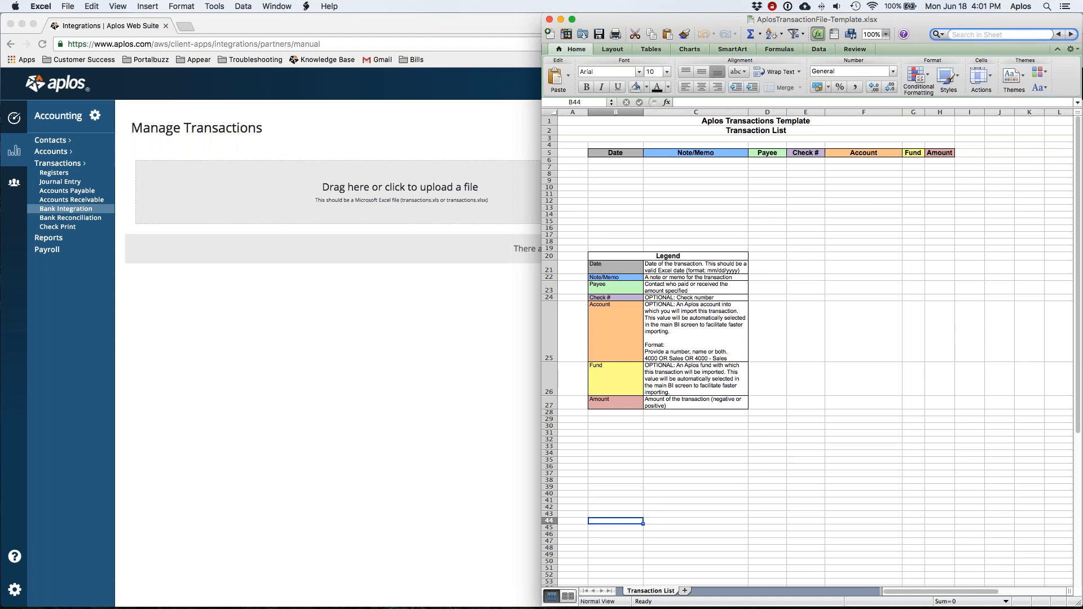
drag(549, 145, 553, 122)
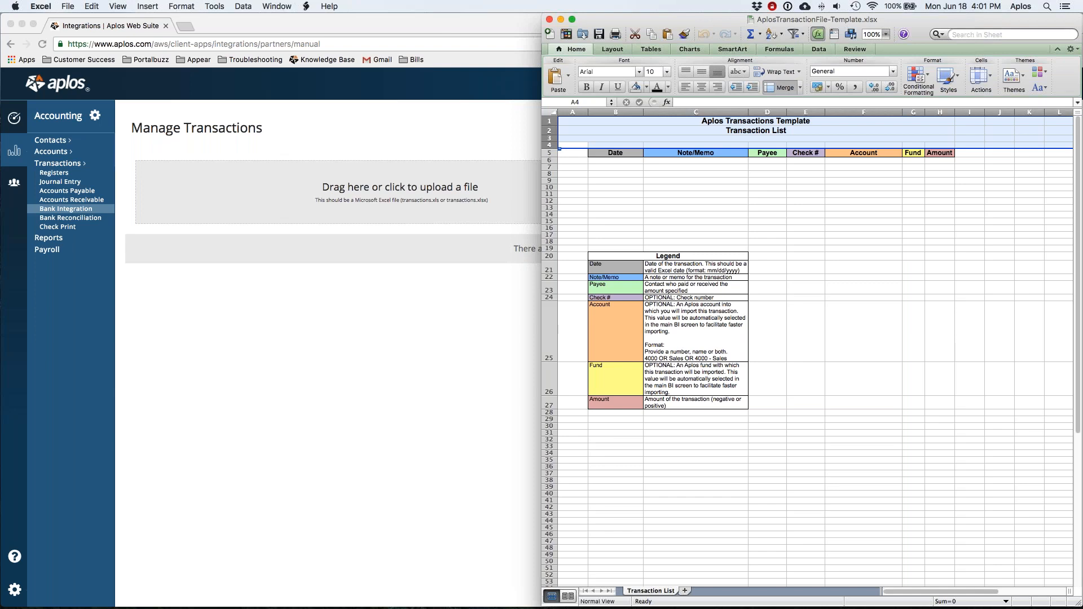
click(574, 112)
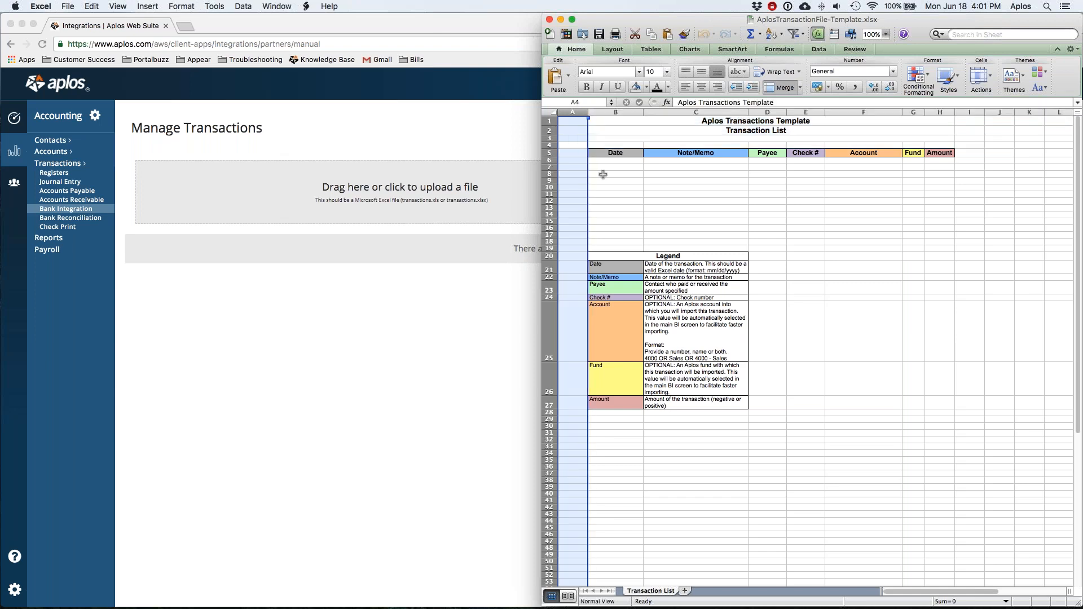
drag(549, 121, 548, 144)
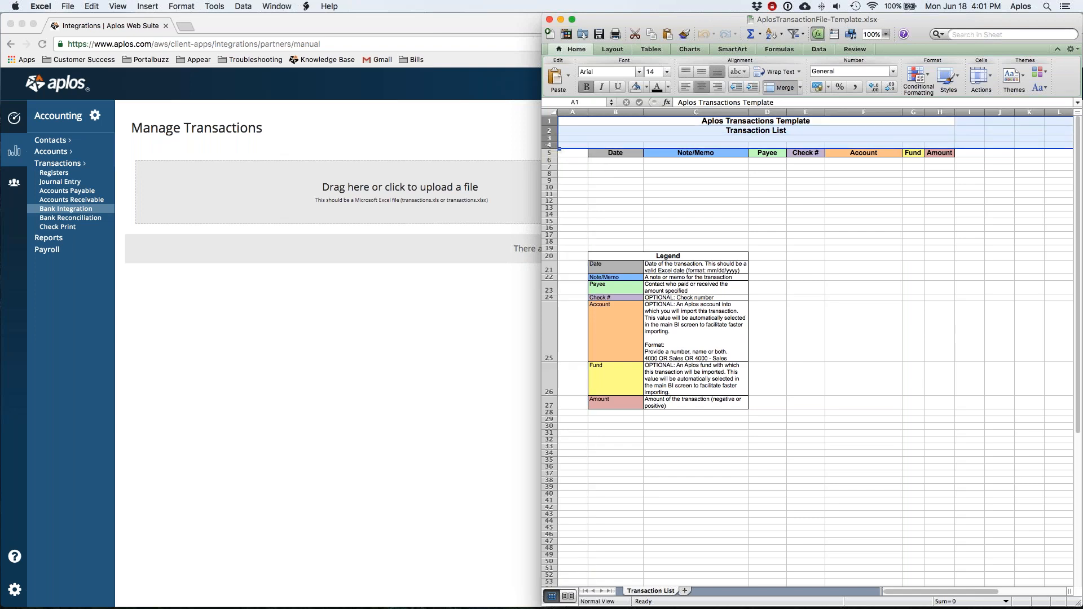
Step: Delete the Legend block in cells B20:C27
drag(613, 258, 670, 402)
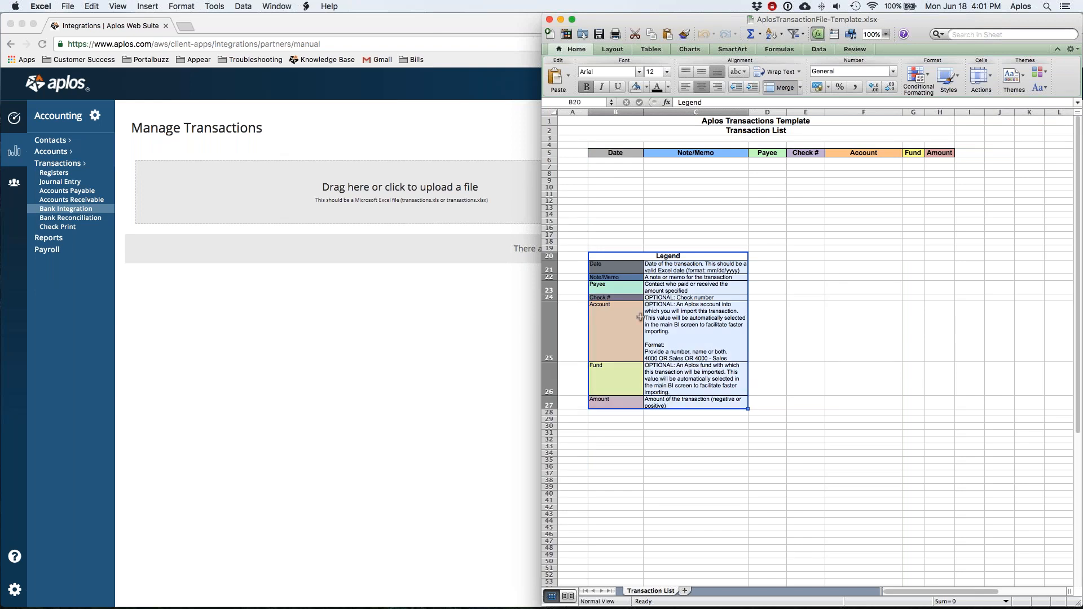
right_click(642, 318)
click(664, 412)
click(673, 452)
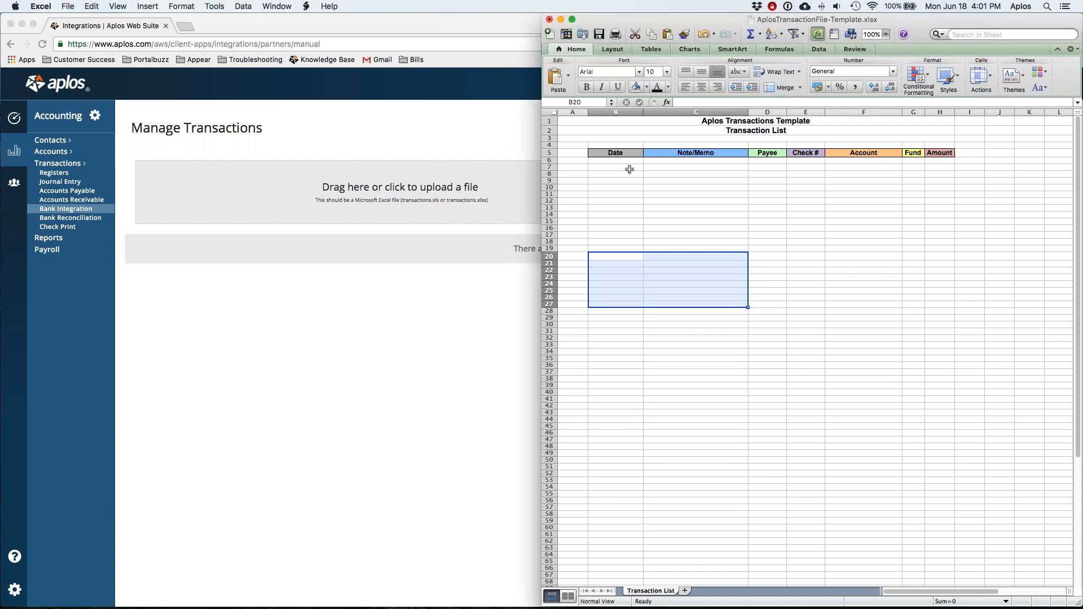
Step: Bring up 'Transactions downloaded from bank.xlsx', check its Date, Debit and Credit columns, and widen the window
mouse_move(670, 605)
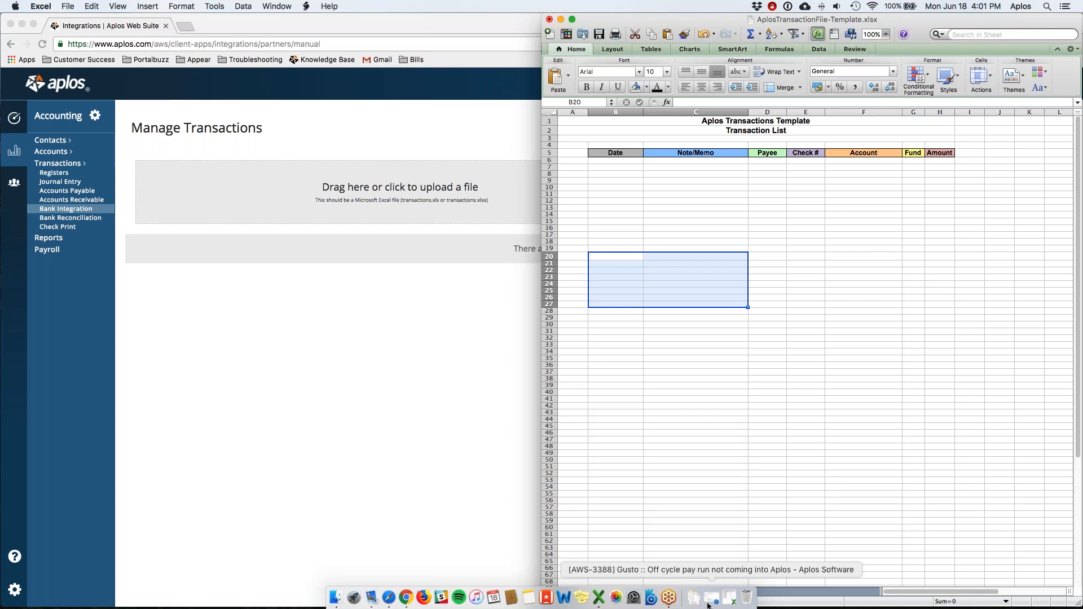
click(725, 602)
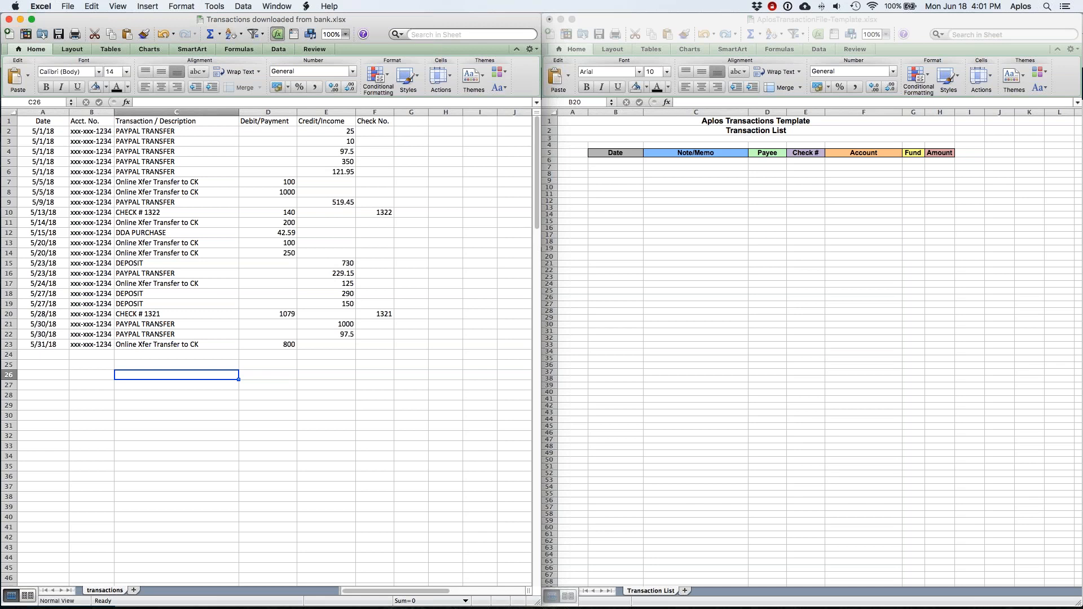
click(319, 112)
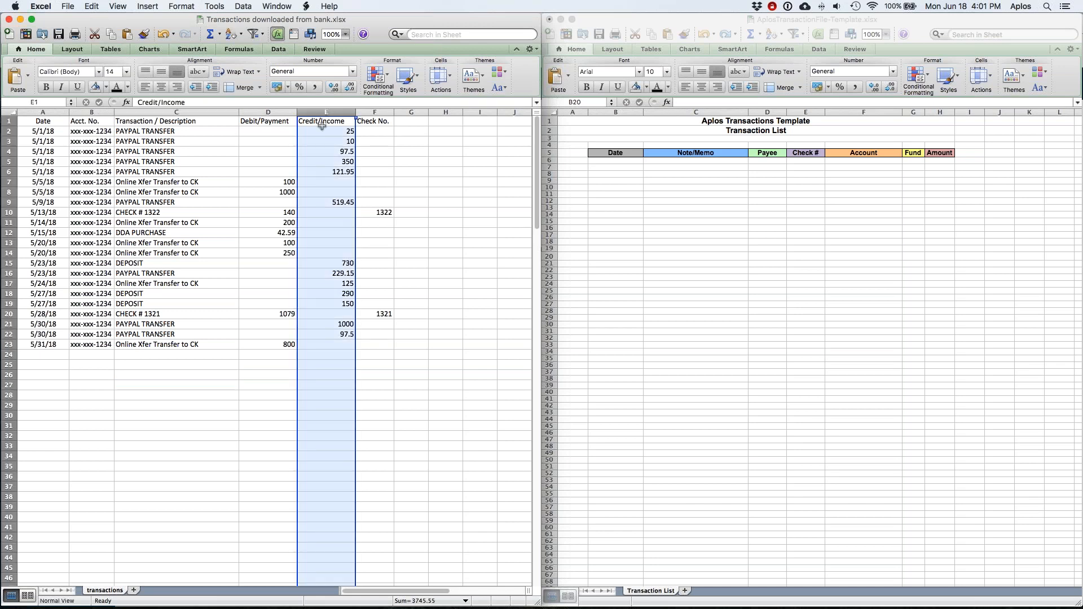
click(268, 113)
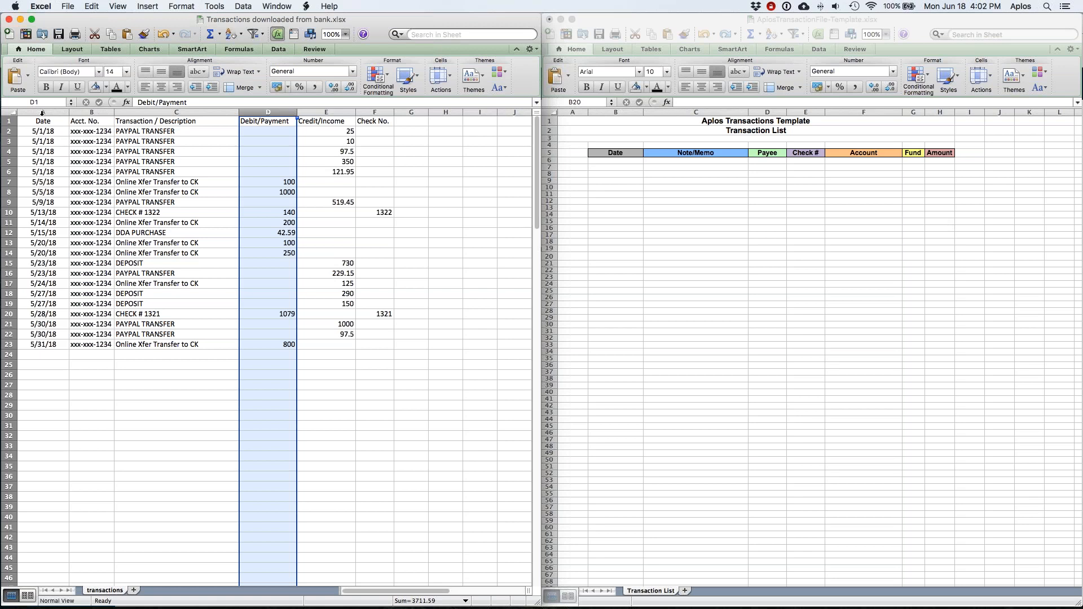
click(42, 113)
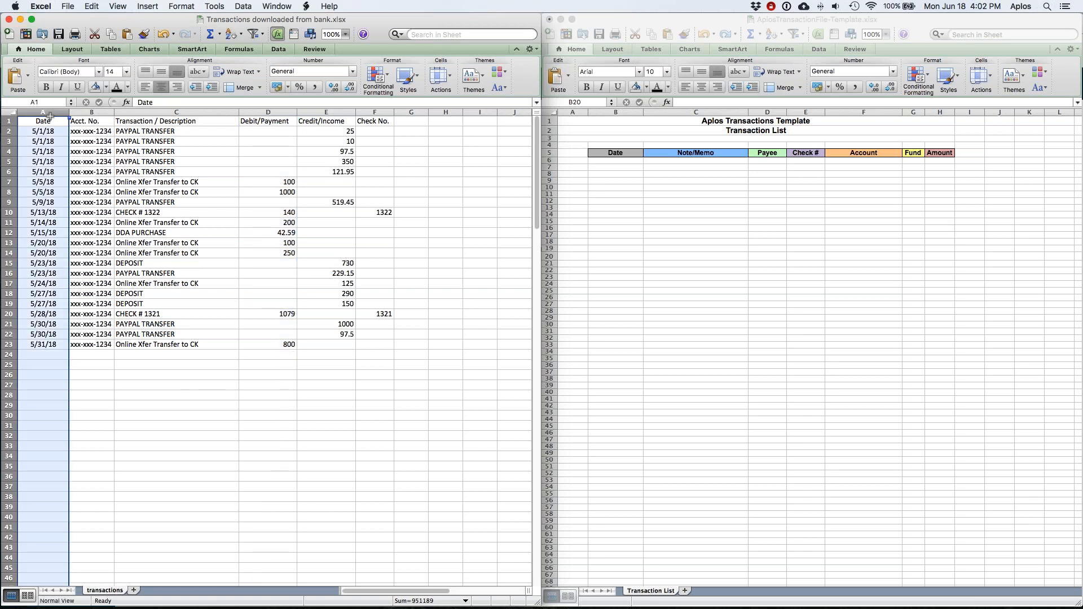
drag(541, 138, 648, 138)
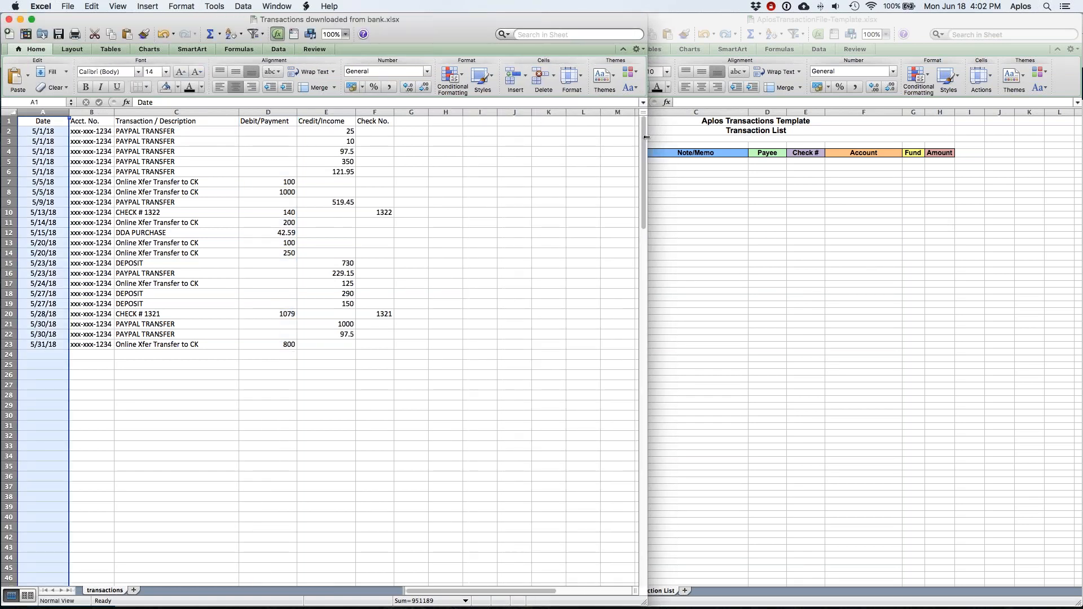
Step: Insert a new column A headed 'Order' before the Date column
click(514, 77)
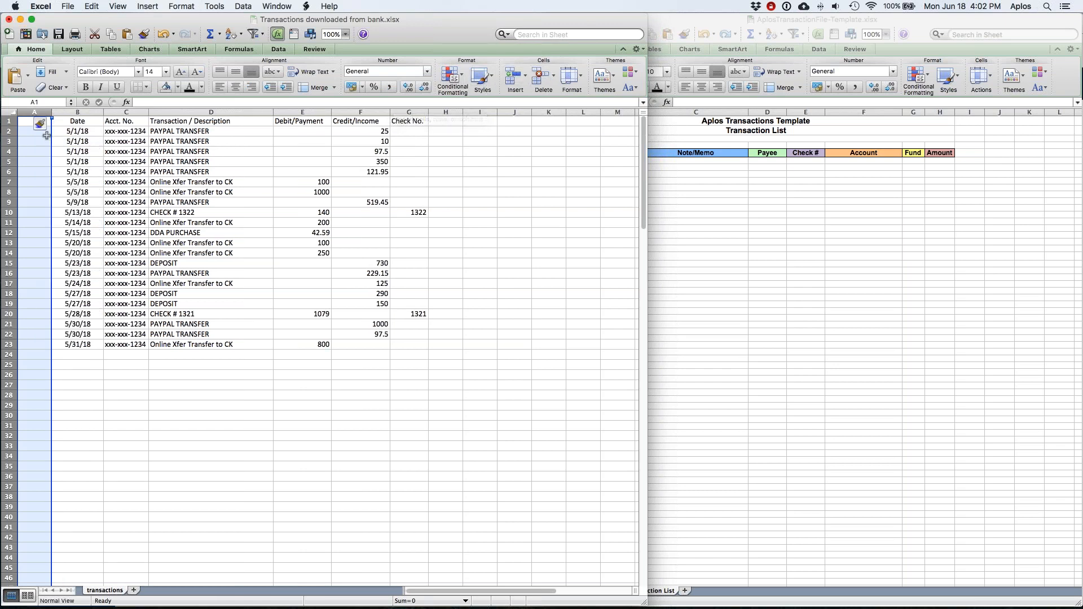
click(35, 122)
text(Order)
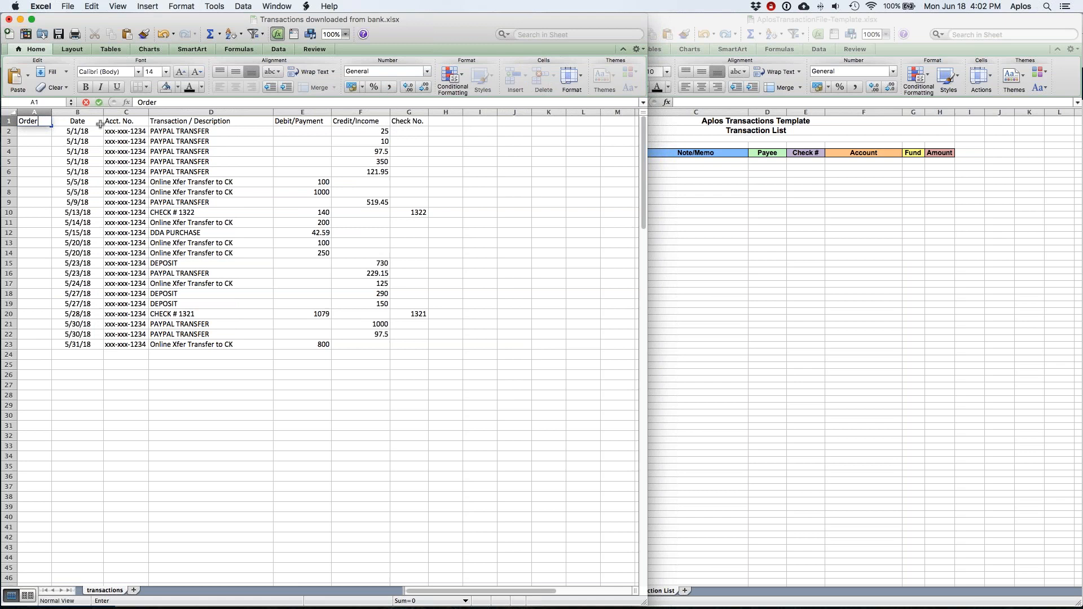
key(Return)
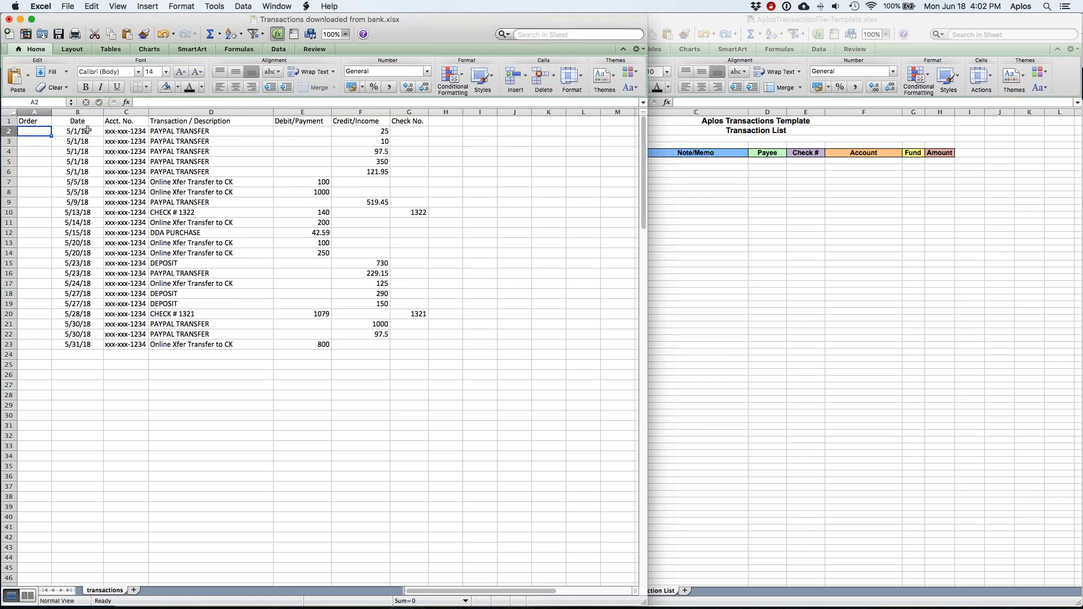
Step: Number the Order column 1–22 with the fill handle and turn on filters for the header row
text(1)
key(Return)
text(2)
key(Return)
text(3)
key(Return)
drag(34, 131, 35, 151)
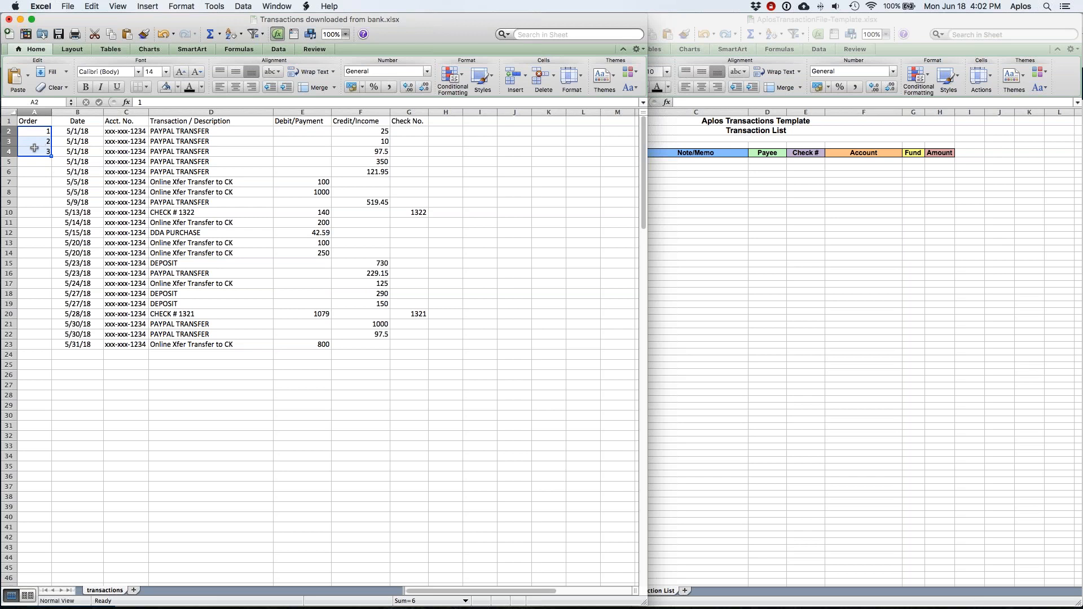
double_click(52, 156)
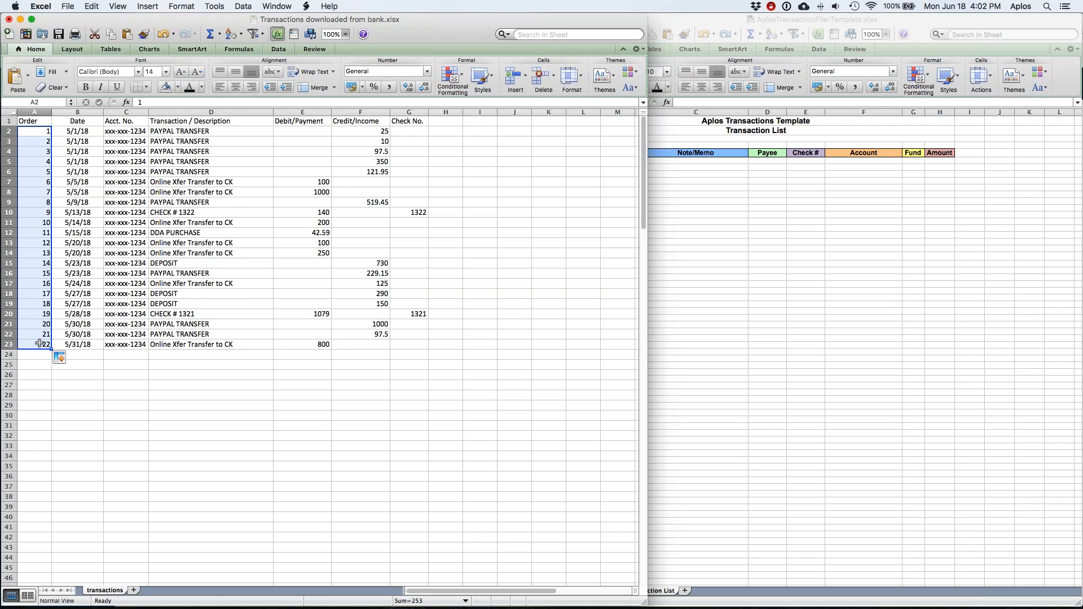
click(9, 121)
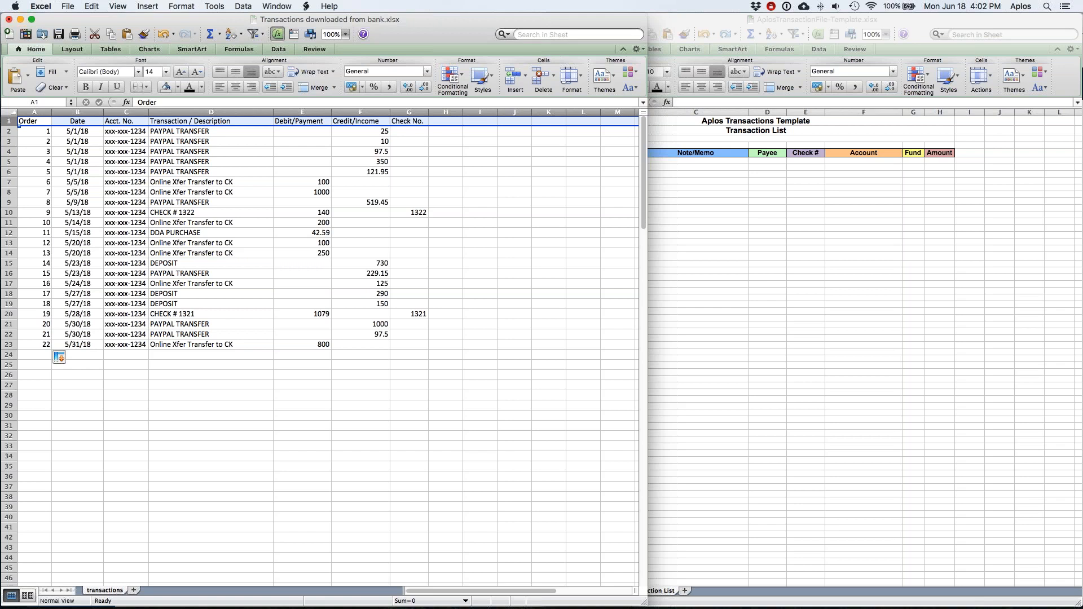
click(253, 34)
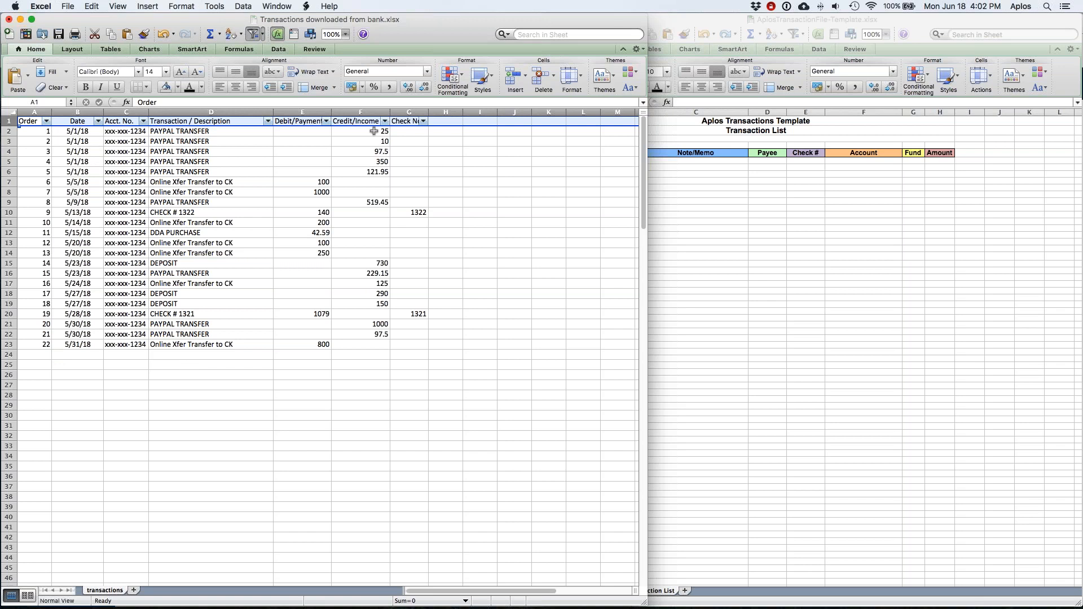
click(359, 131)
drag(360, 131, 360, 160)
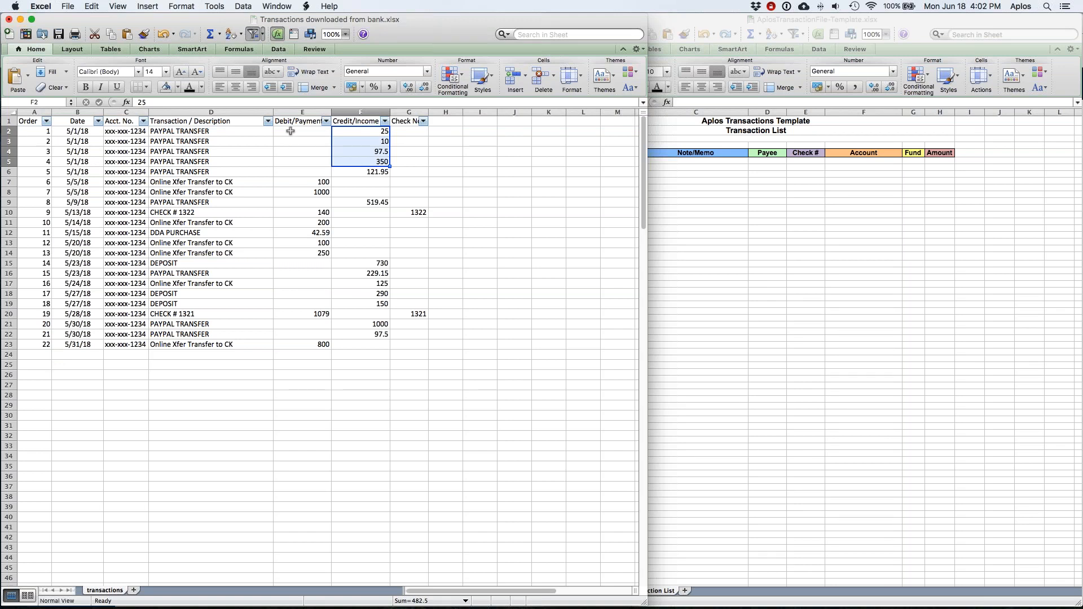
drag(297, 182, 298, 194)
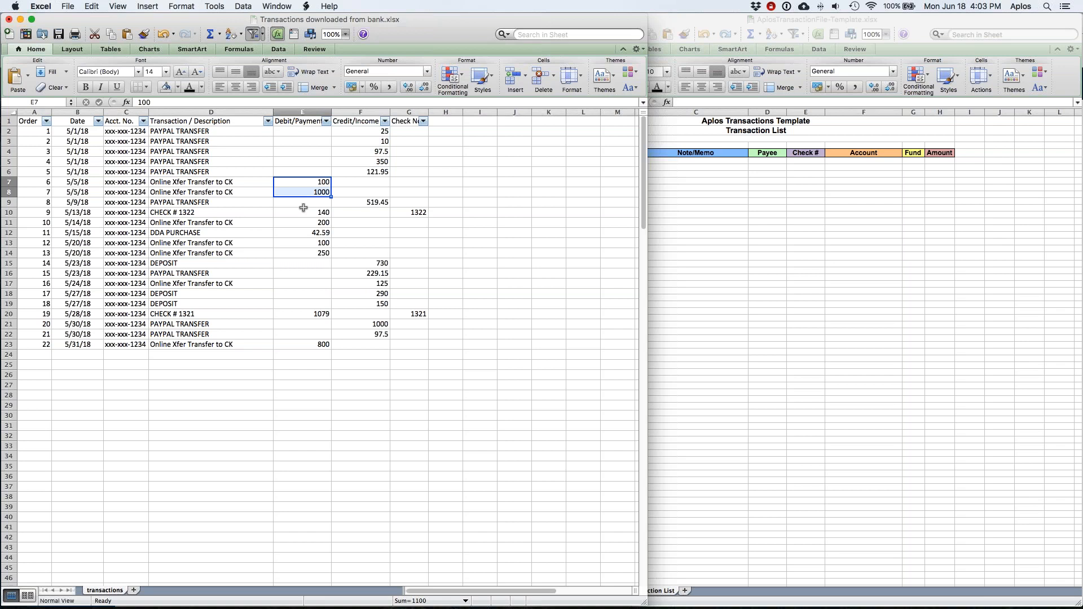
click(326, 121)
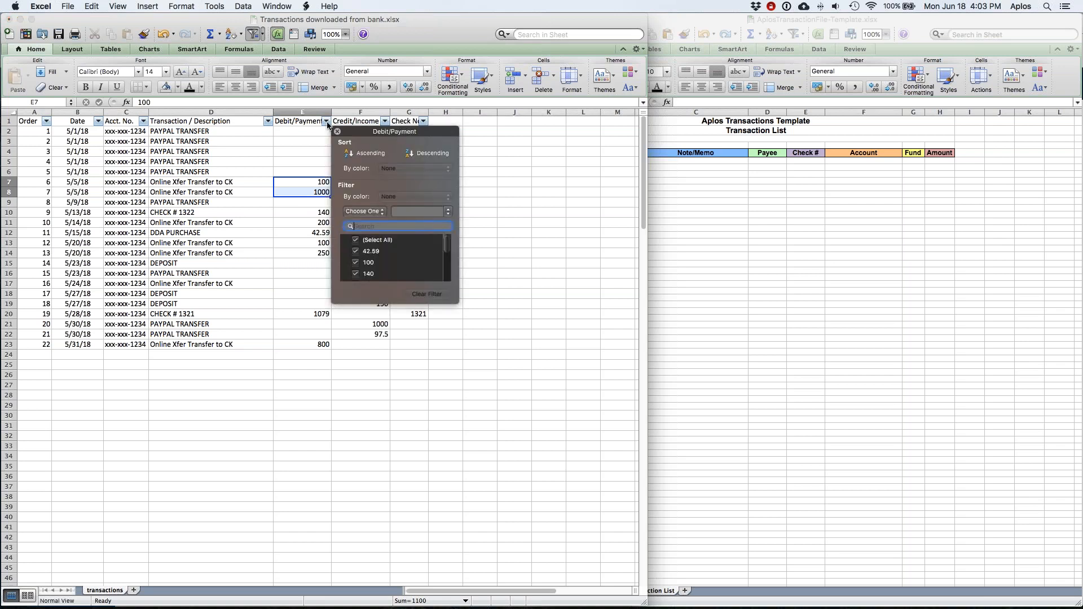
click(364, 154)
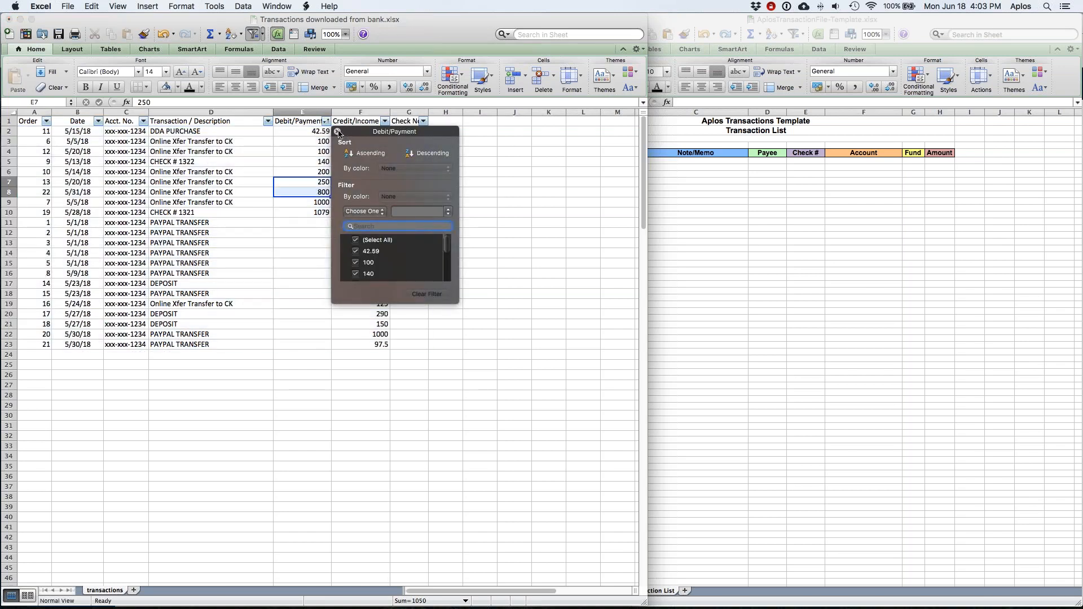
click(338, 131)
drag(303, 216, 304, 211)
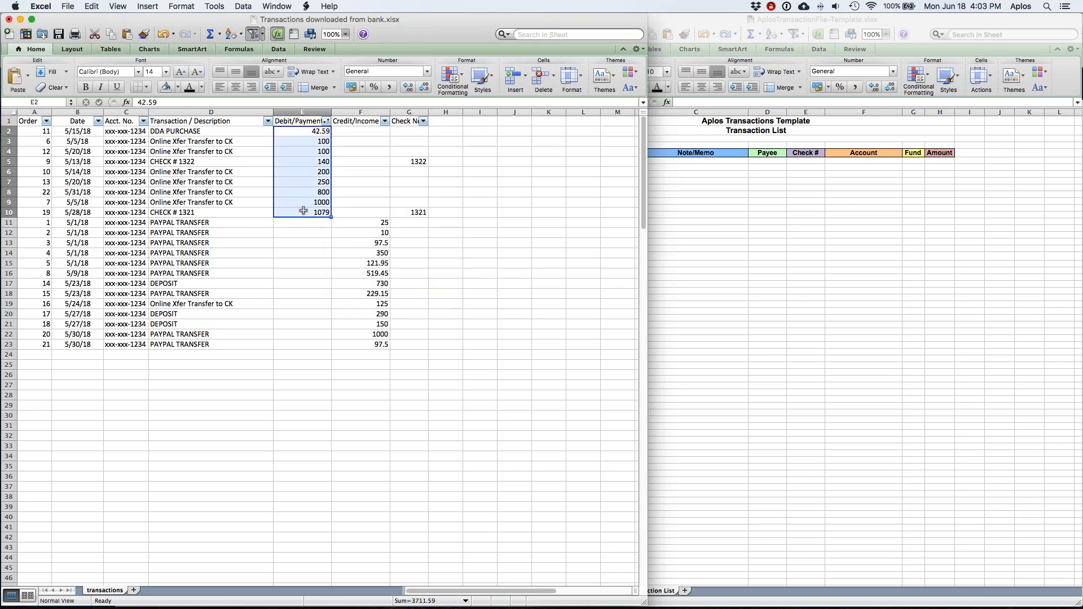
drag(349, 225, 351, 344)
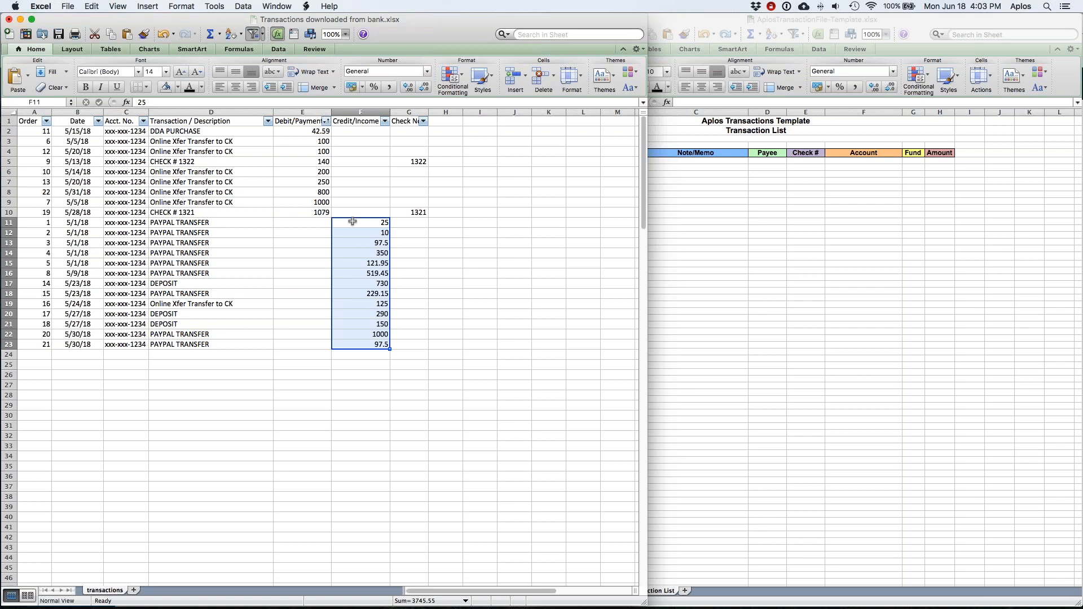
Step: Add an 'Amount' header in H1 and enter =E2*-1 in H2
click(445, 120)
text(Amount)
key(Return)
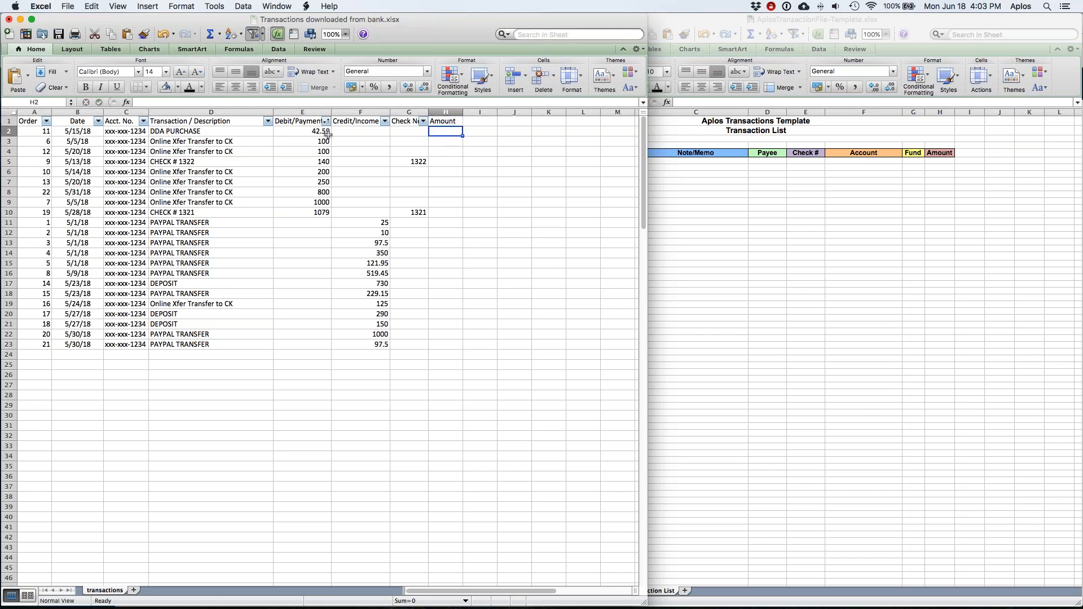
double_click(448, 131)
text(=)
click(313, 130)
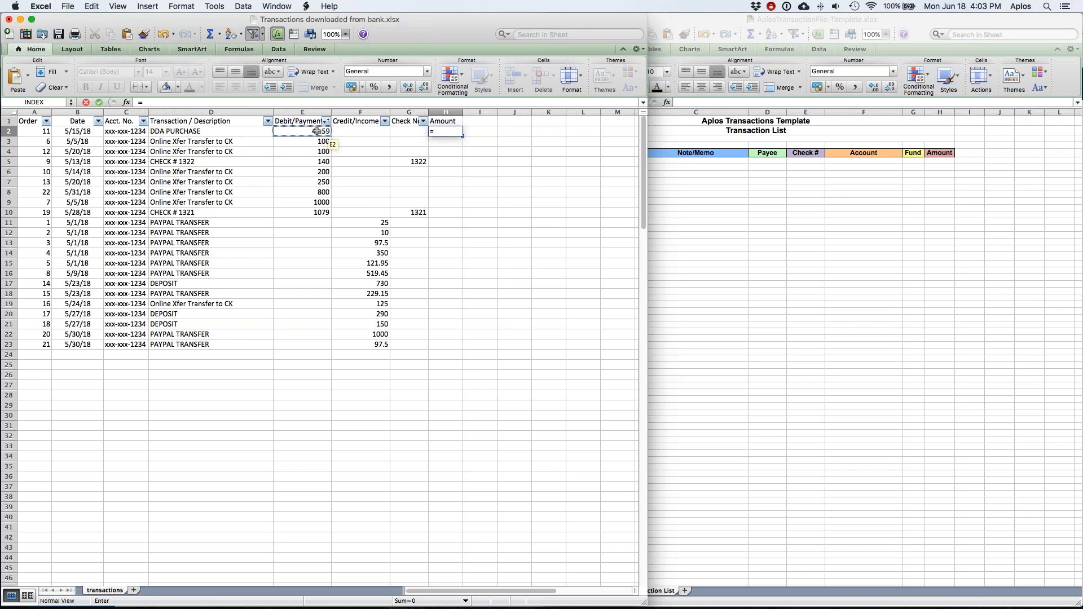
click(317, 131)
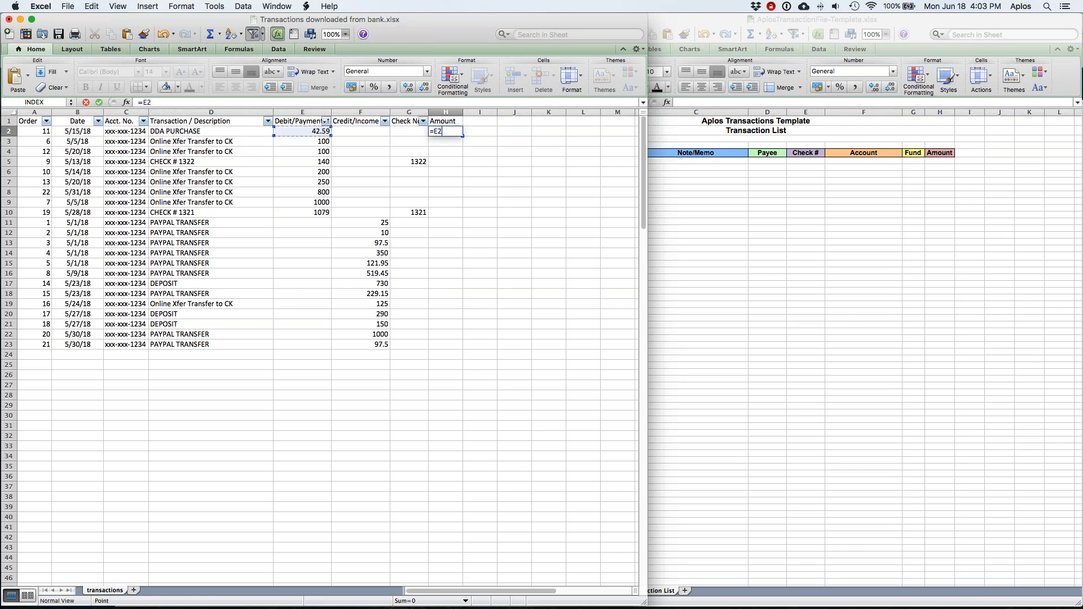
text(*-1)
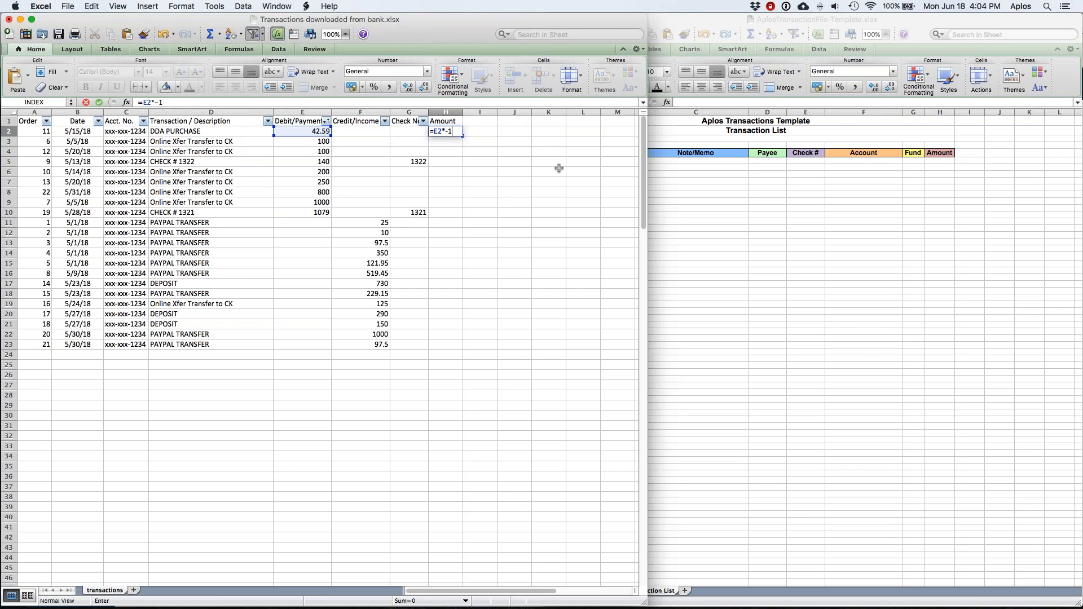
key(Return)
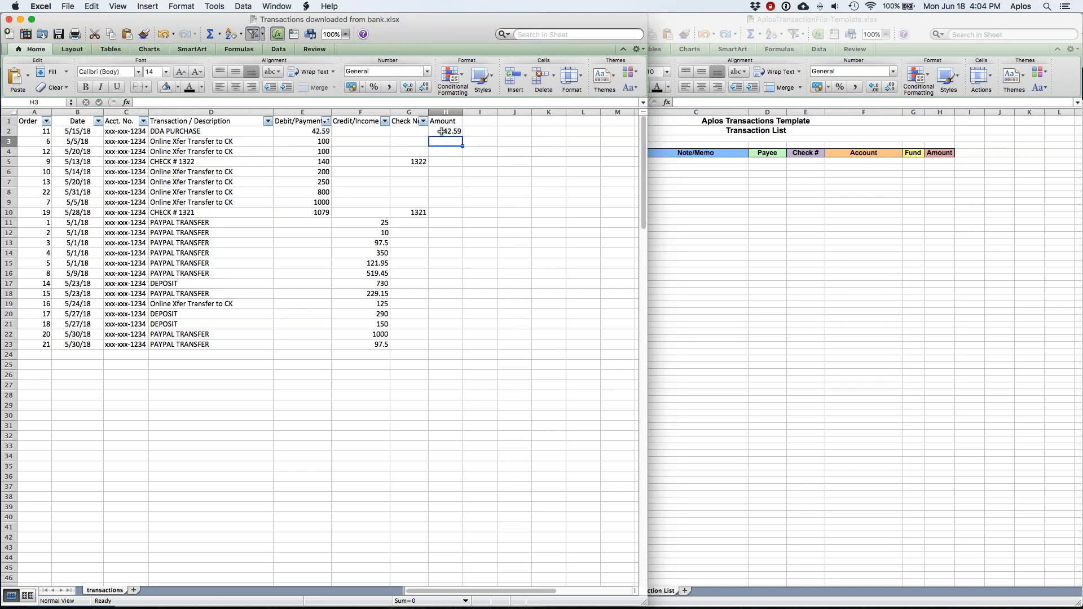
Step: Copy the H2 formula into H3:H10 so every debit shows as negative
click(442, 131)
key(super+c)
shift+click(443, 210)
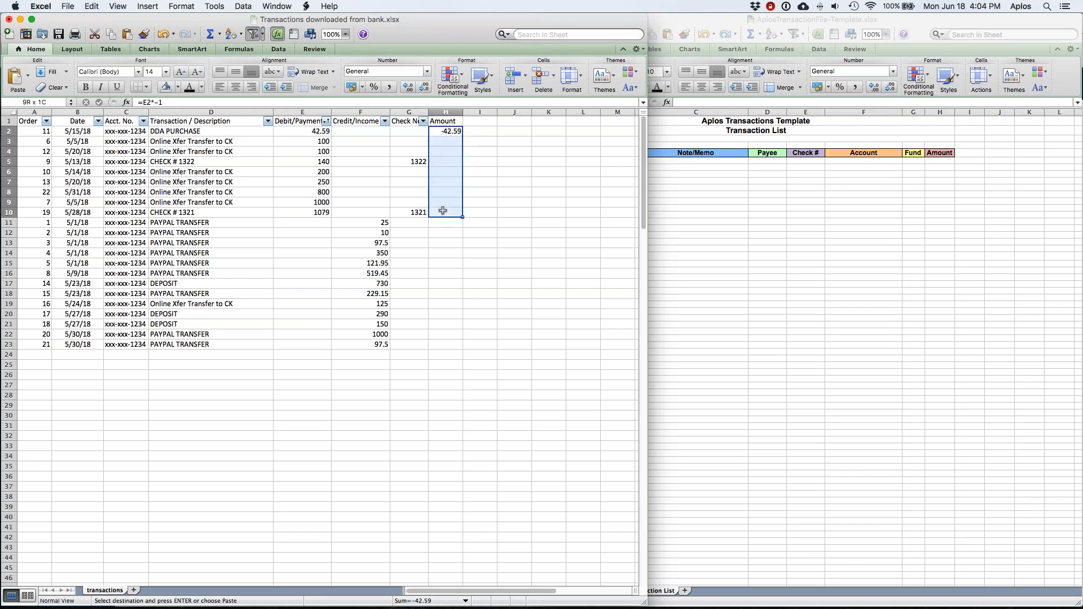
key(super+v)
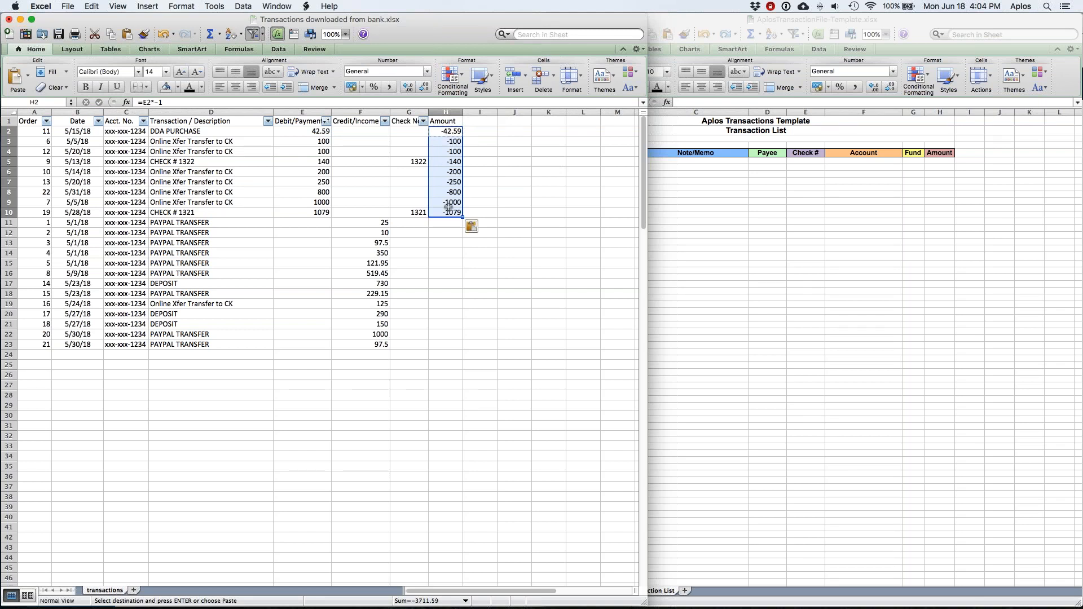
Step: Enter =F11 in H11 and fill it down to H23 for the credit amounts
click(445, 223)
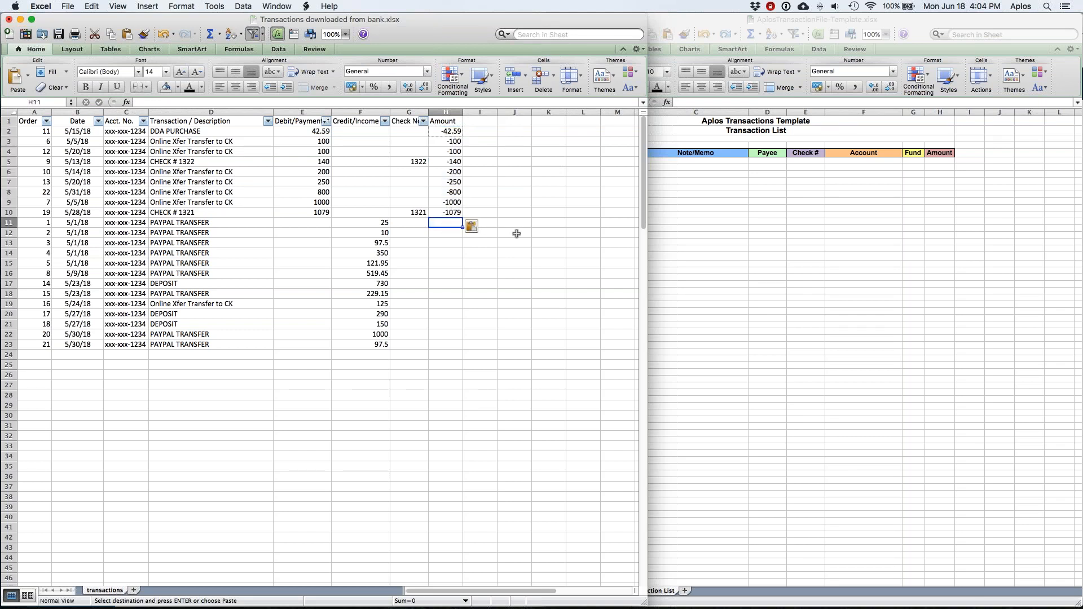
click(384, 226)
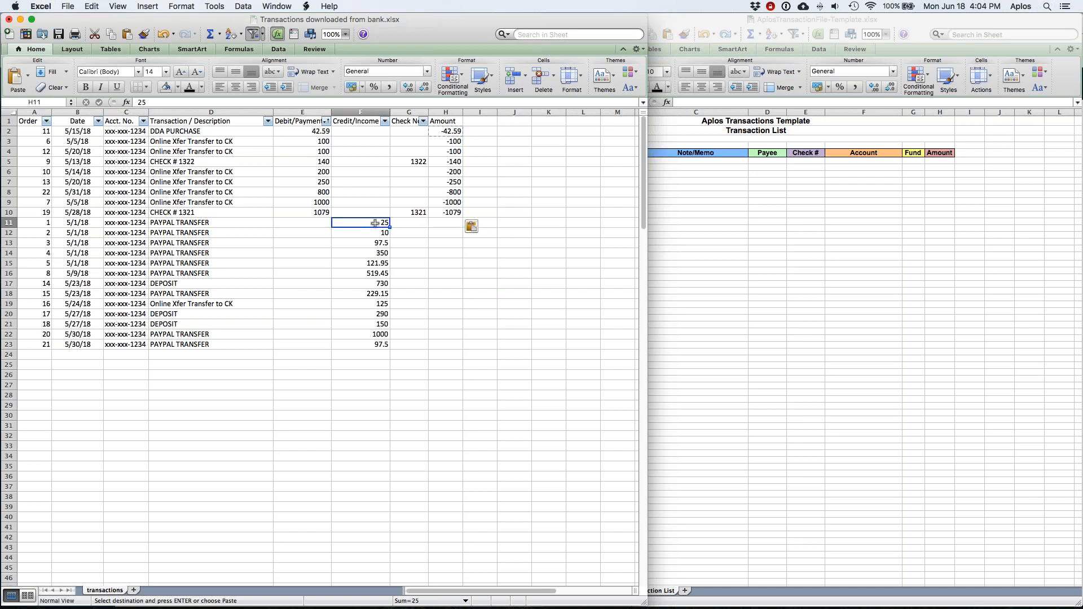
shift+click(370, 346)
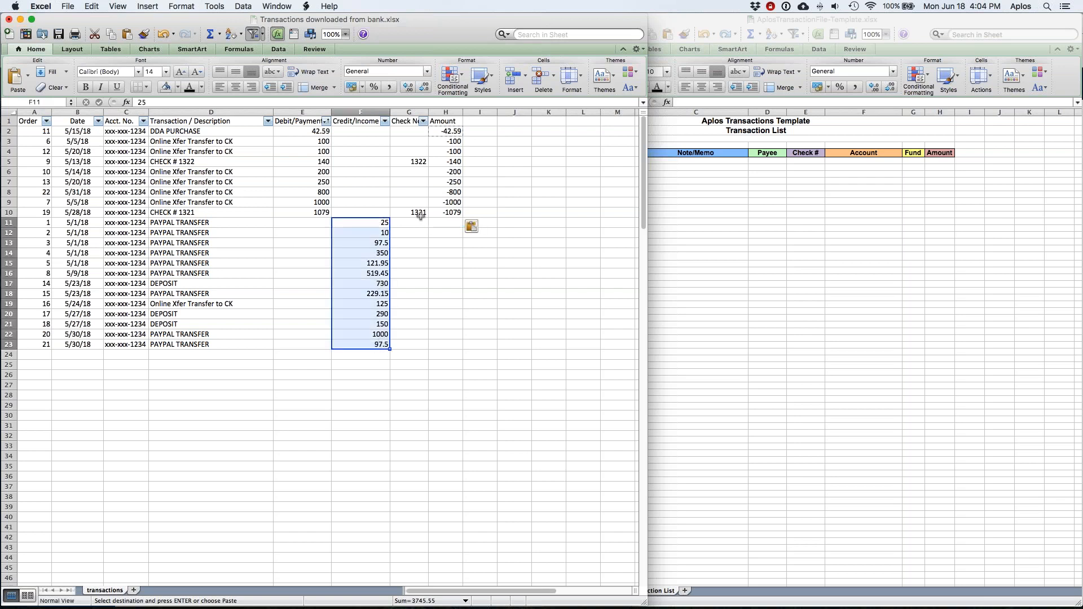
click(447, 225)
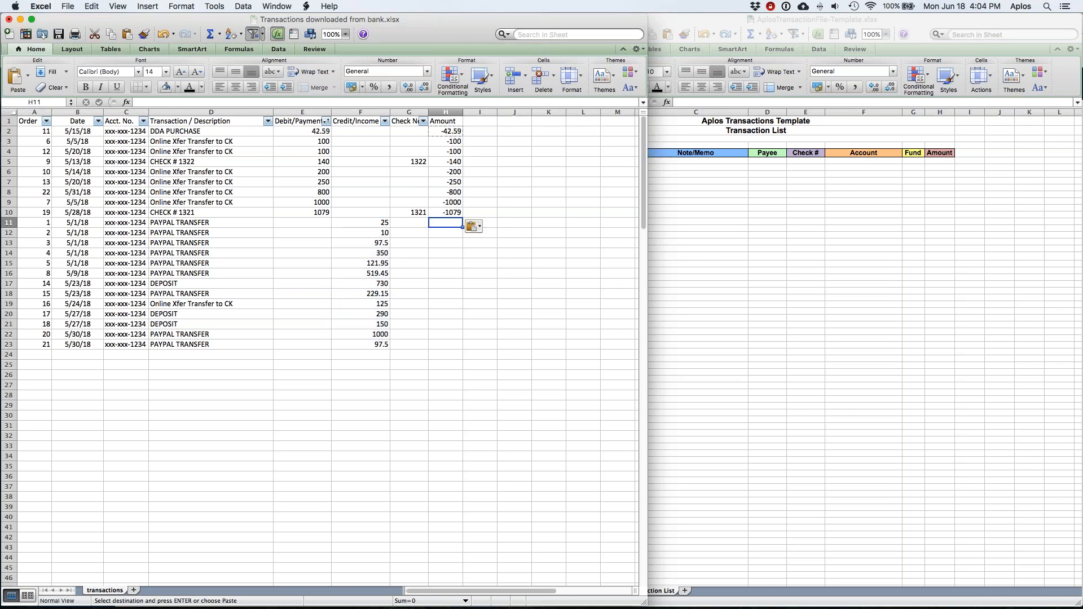
text(=)
click(373, 222)
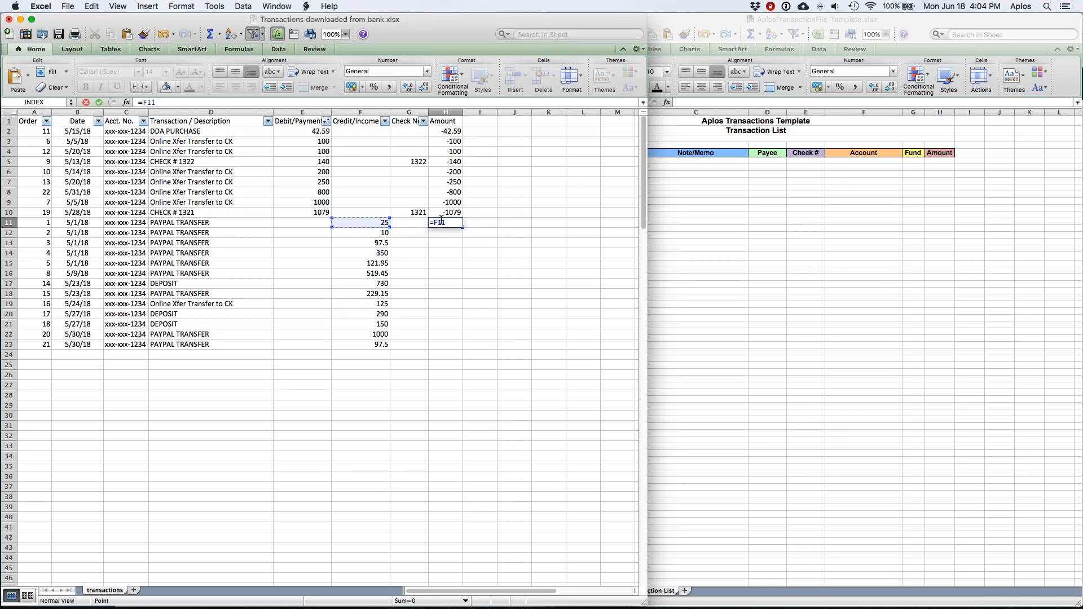
key(Return)
click(451, 223)
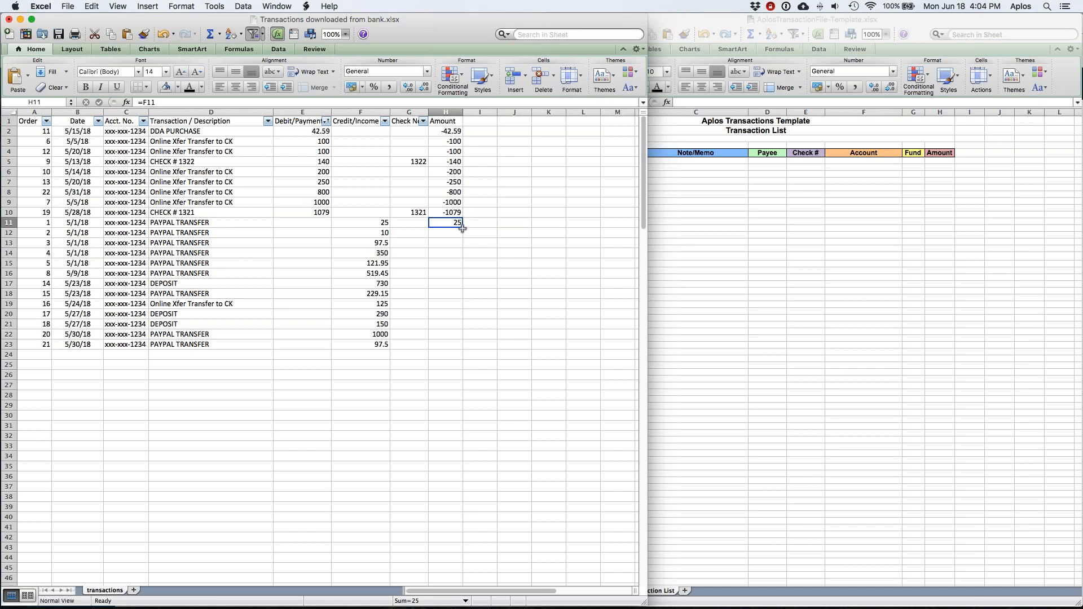
key(super+c)
shift+click(444, 344)
key(super+v)
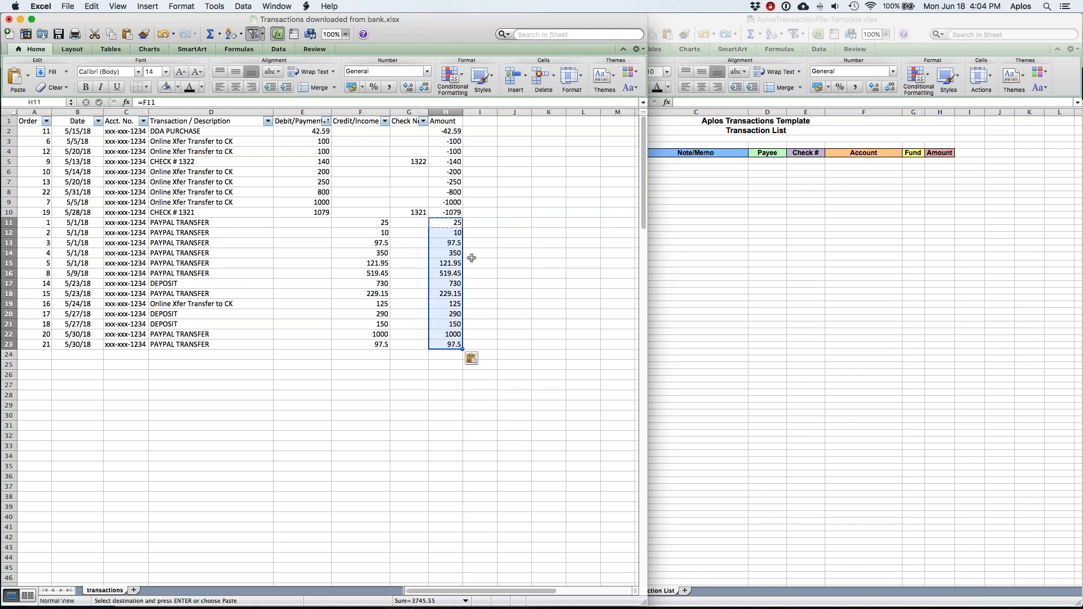
click(475, 256)
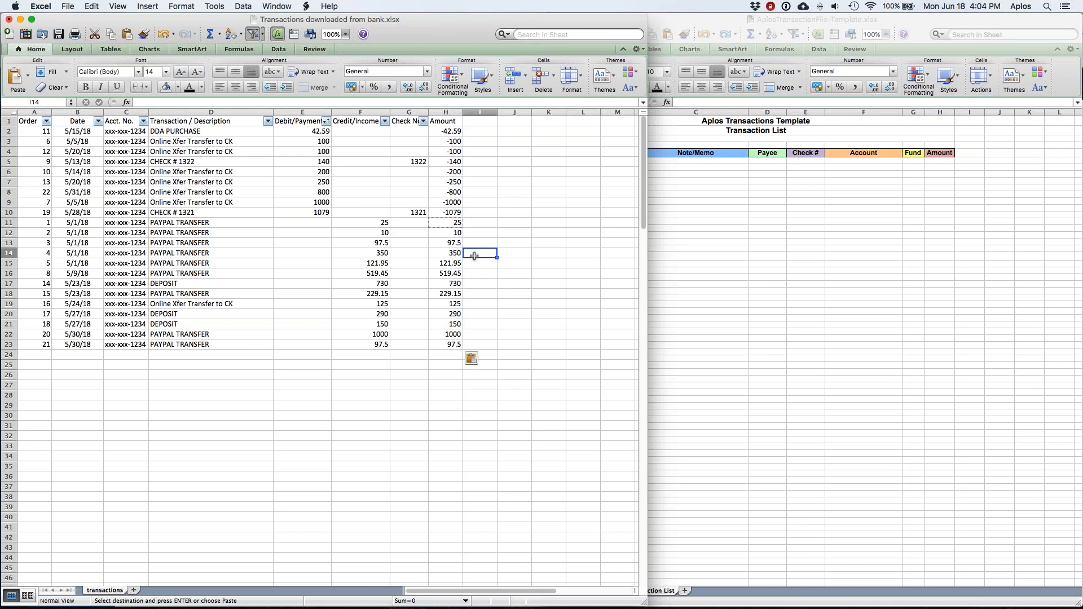
Step: Copy the full Amount range H2:H23
click(432, 130)
shift+click(446, 344)
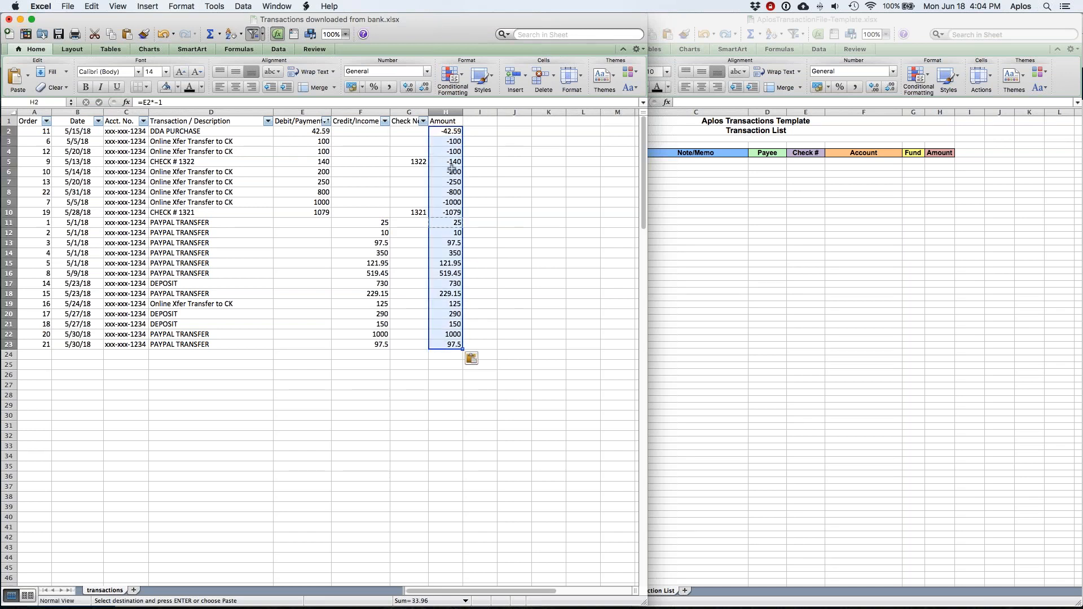
key(super+c)
Step: Paste Special the Amount range back as values only, then clear the copy marquee
right_click(444, 131)
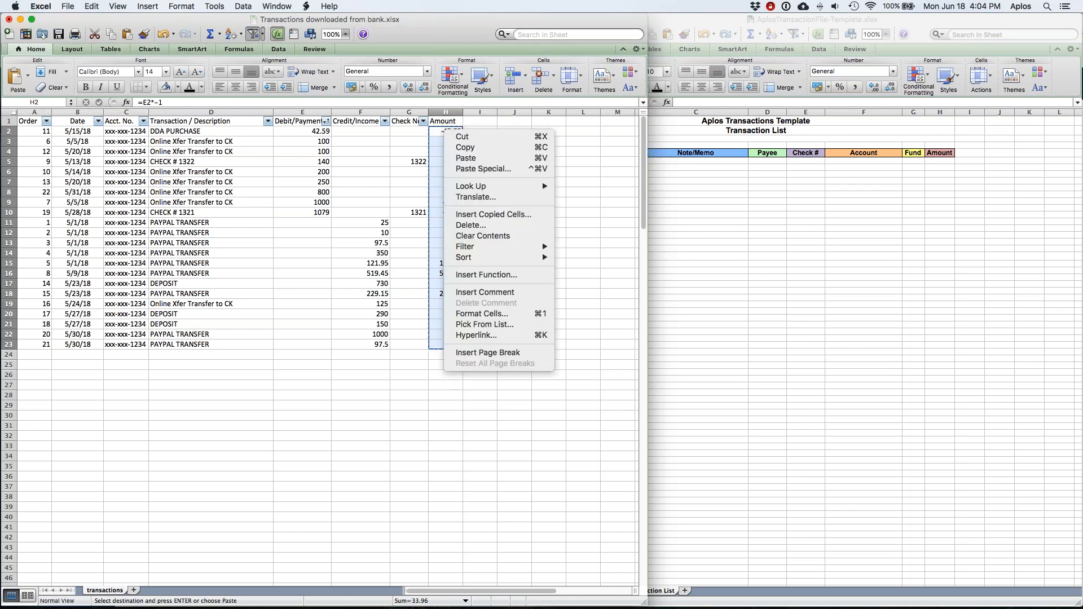
click(463, 167)
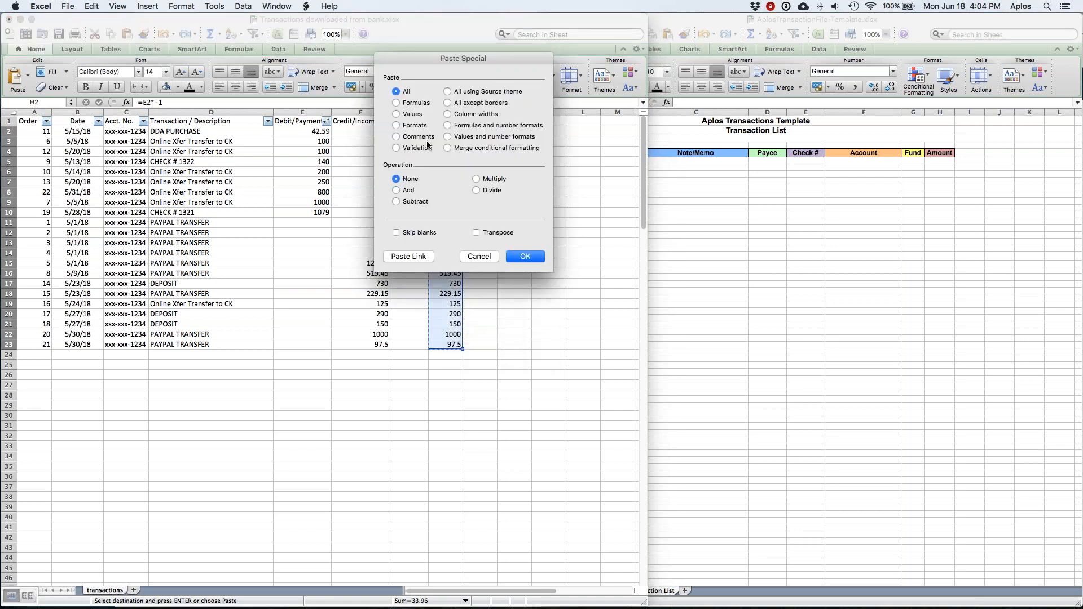
click(411, 115)
click(524, 257)
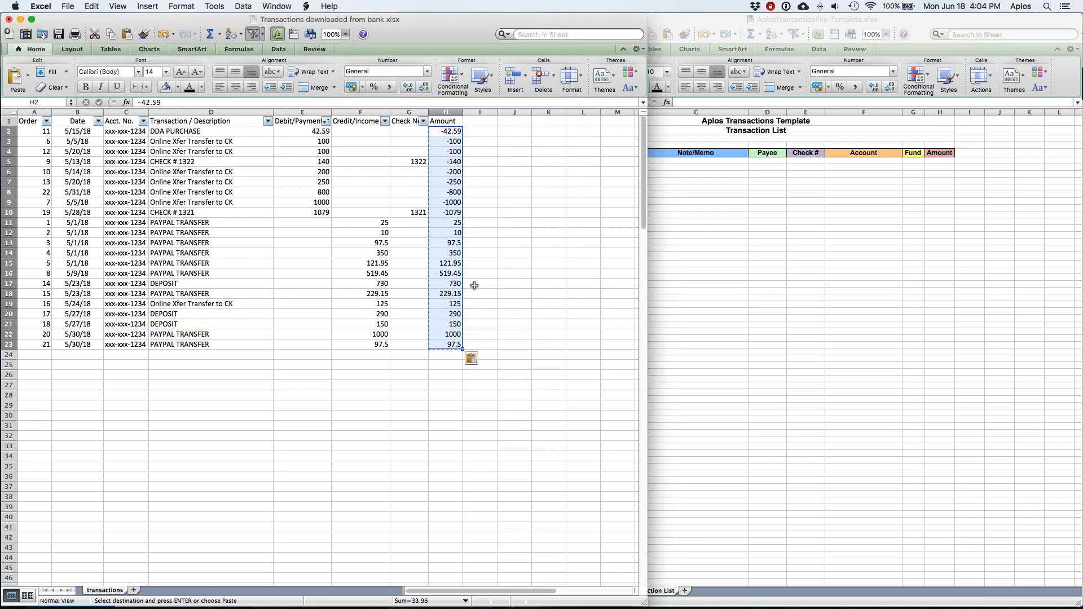
drag(451, 131, 449, 346)
key(super+c)
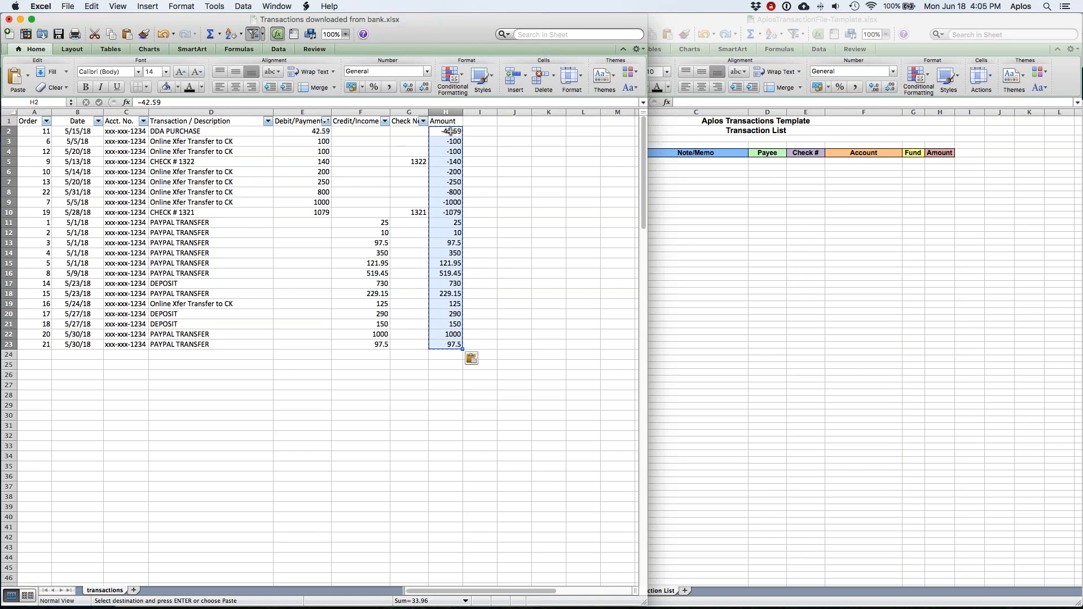
click(486, 314)
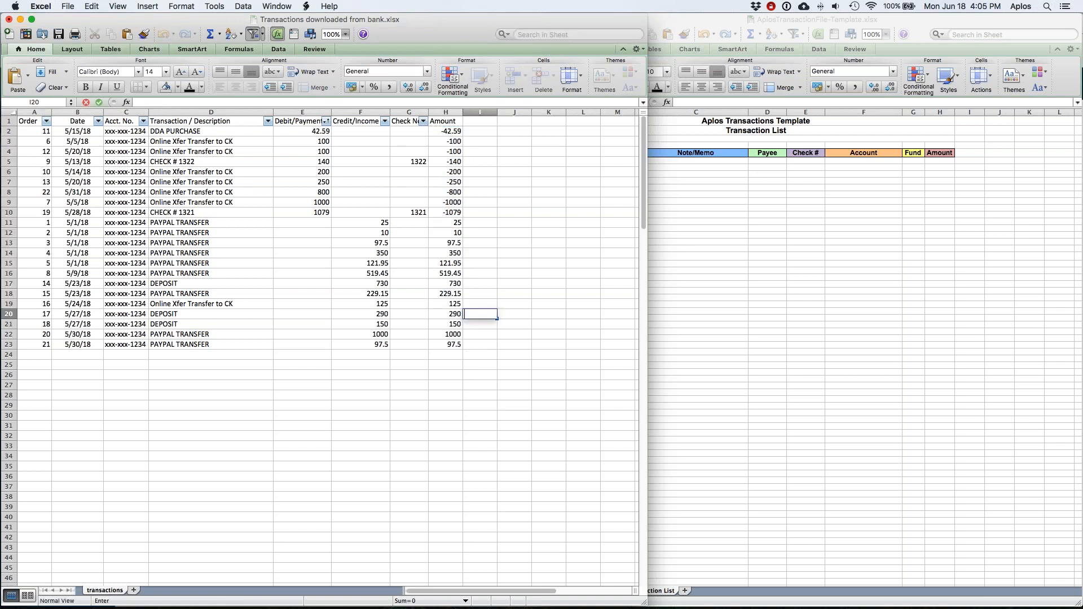
key(Up)
key(Up)
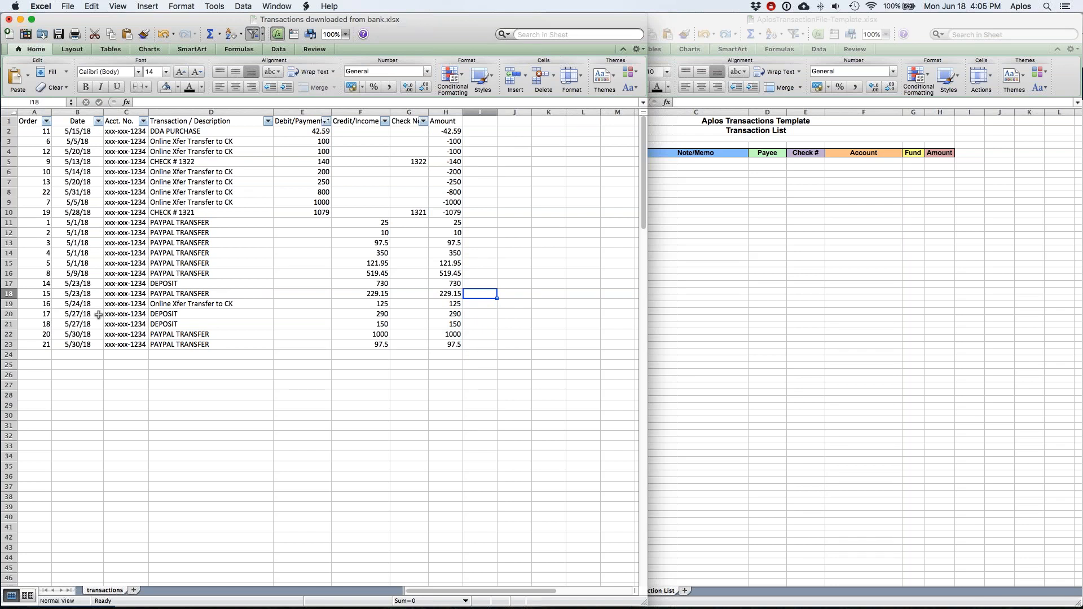
Step: Sort the rows ascending by Order and narrow the window to show the template workbook
click(46, 121)
click(82, 152)
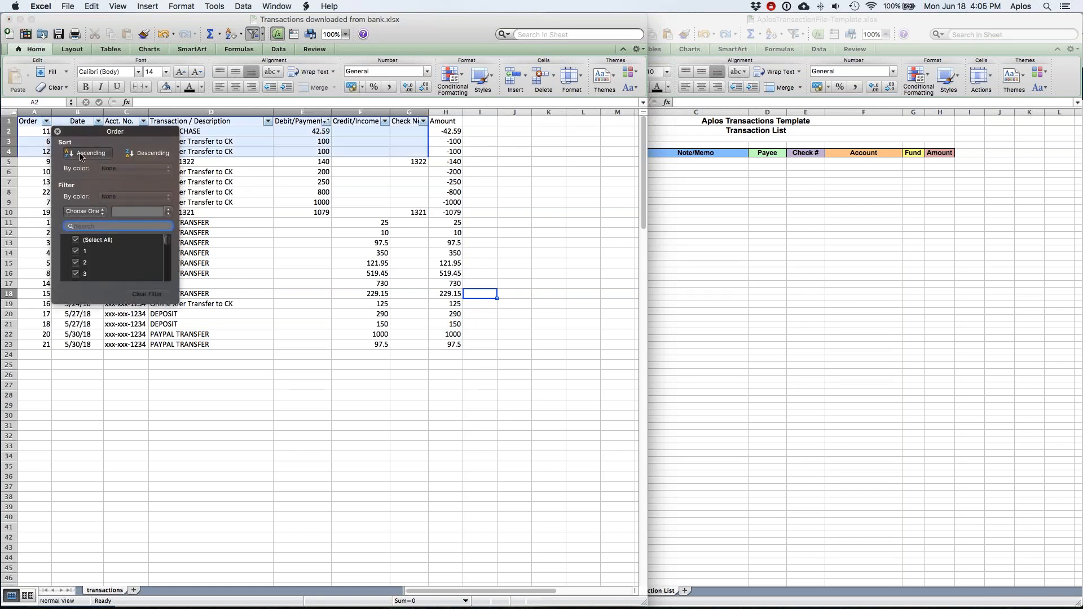
click(57, 132)
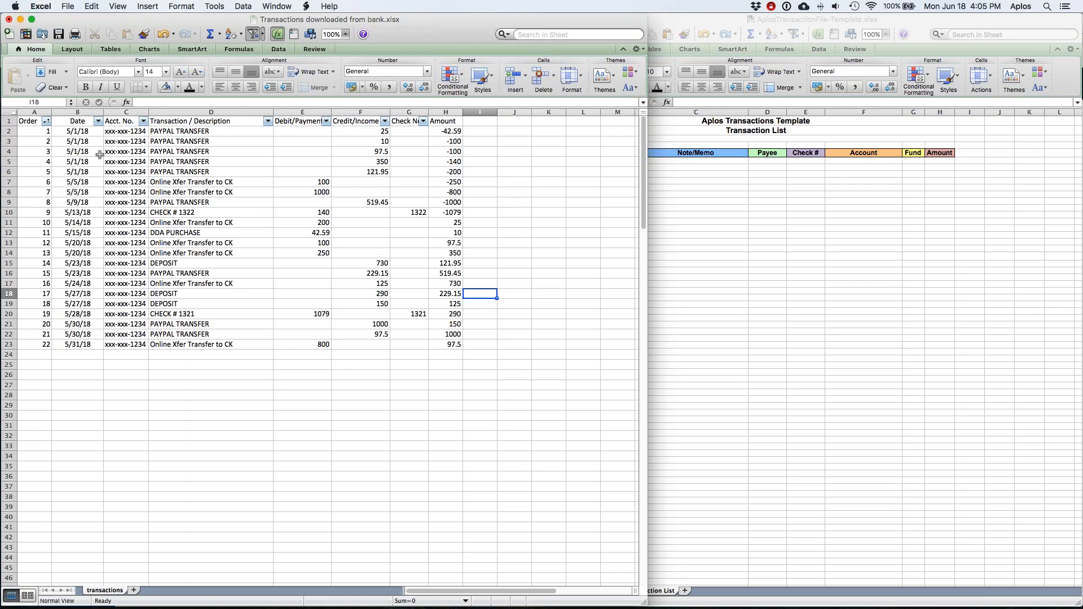
click(92, 133)
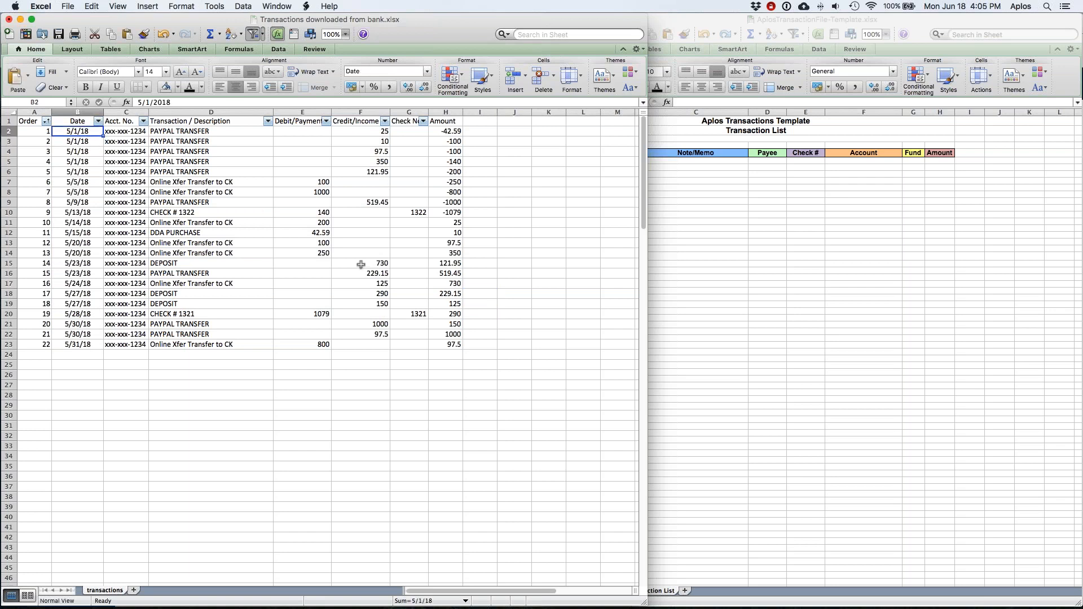
drag(639, 19, 538, 19)
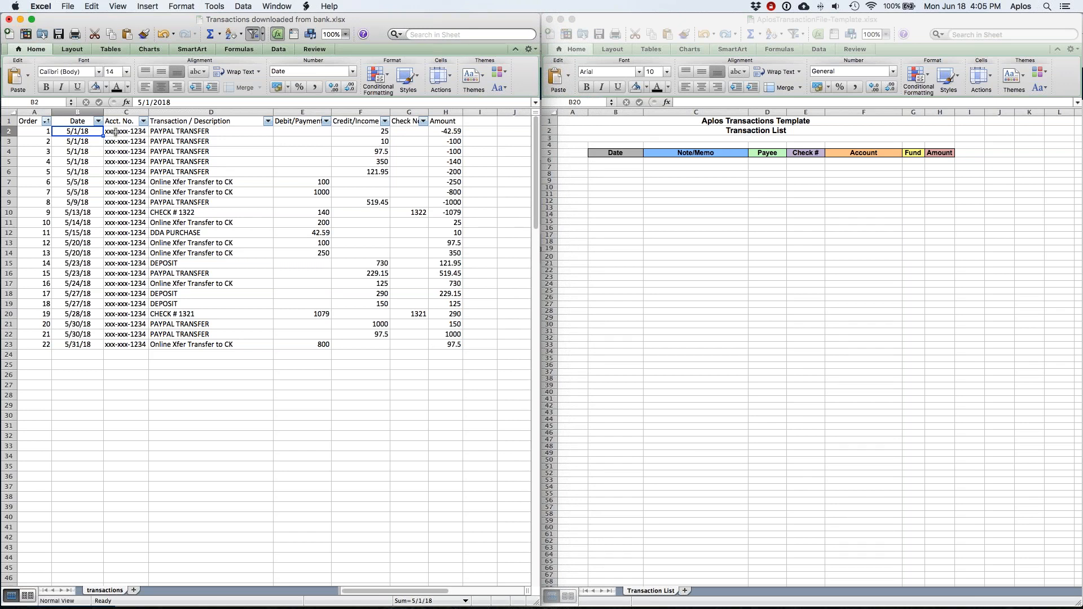
Step: Change D2's description to 'Paypal' and copy the PAYPAL TRANSFER text from D3
click(191, 131)
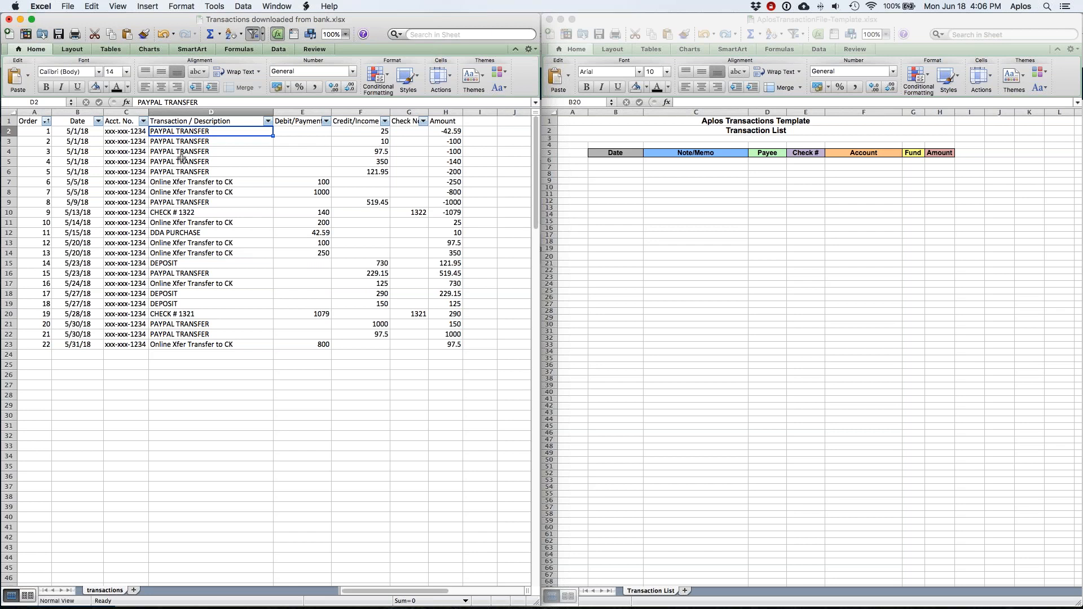
text(P)
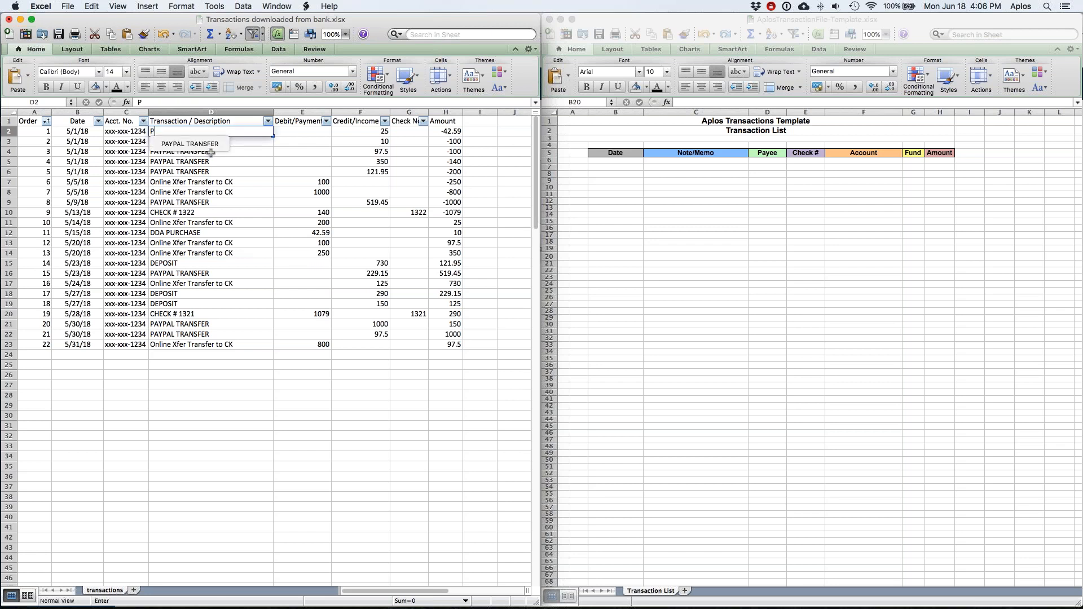
text(aypal)
key(Return)
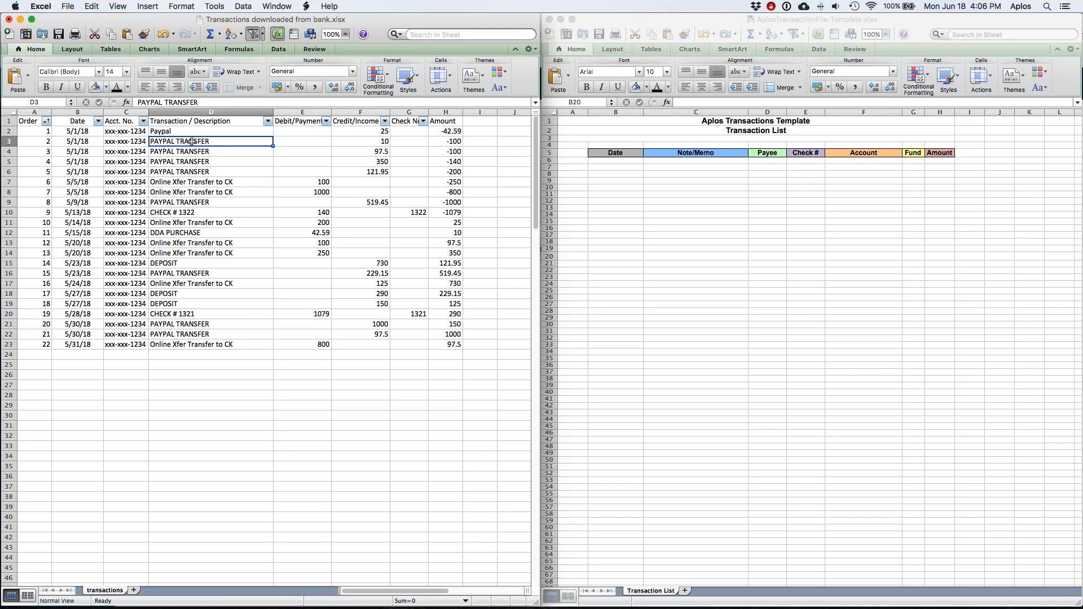
key(super+c)
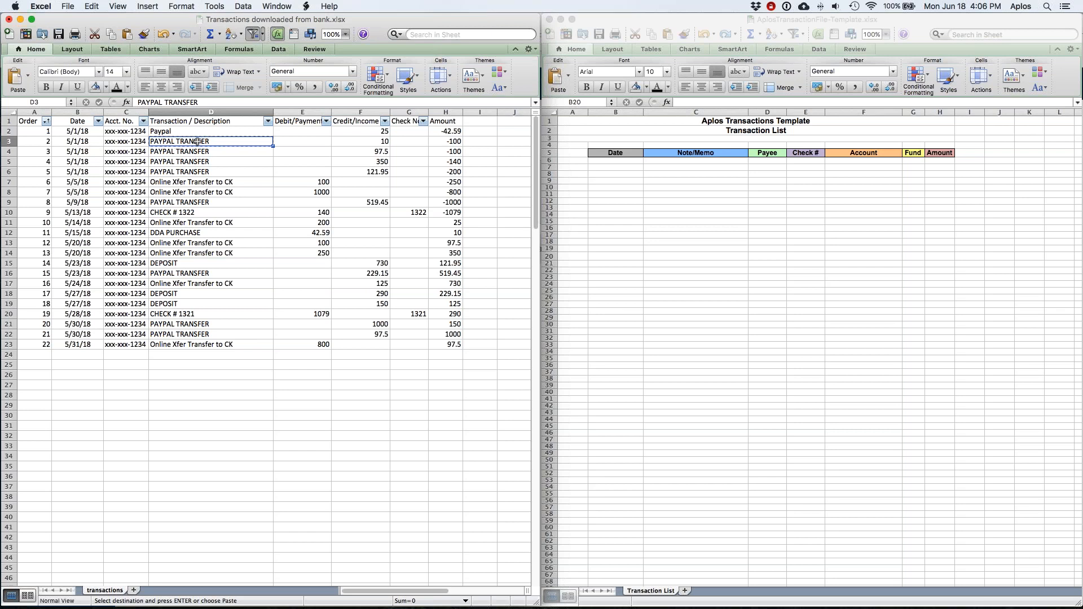
Step: In column D, replace all PAYPAL TRANSFER descriptions with 'Paypal'
click(198, 112)
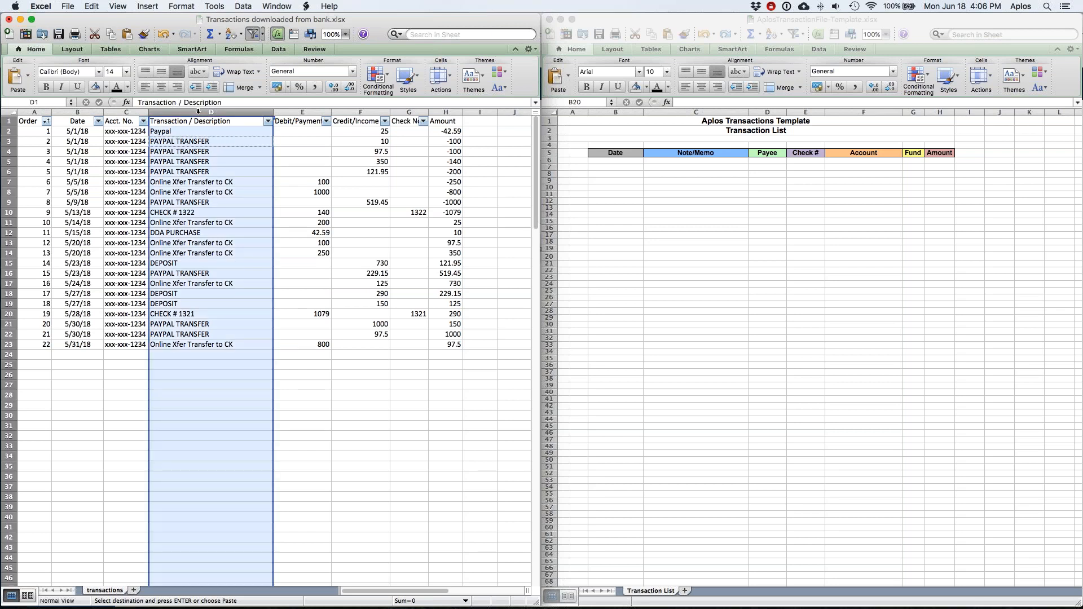
key(super+f)
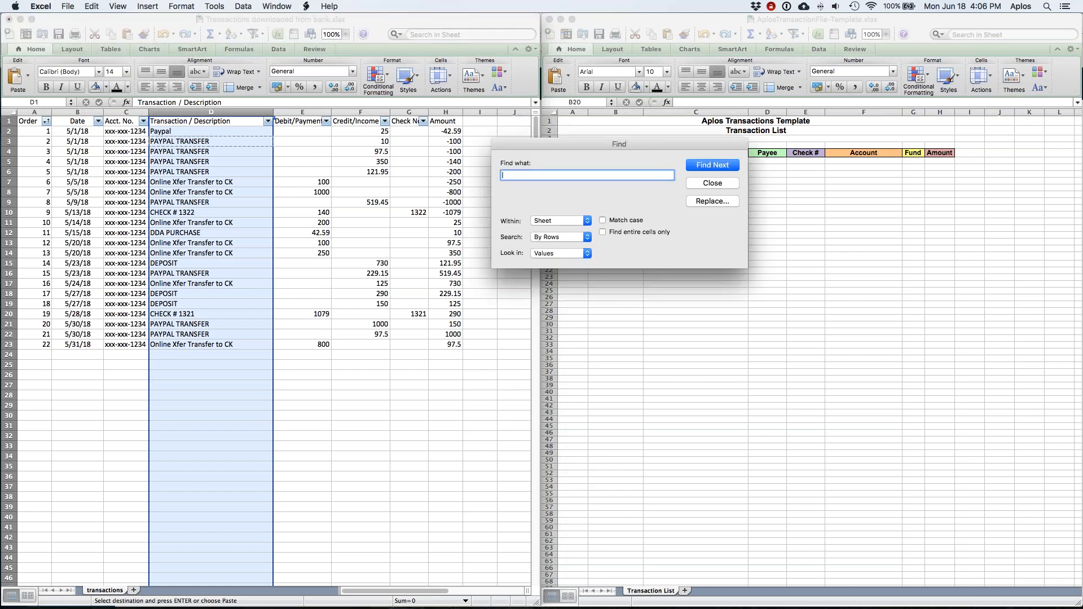
key(super+v)
click(716, 201)
text(Payla)
text(pal)
click(726, 220)
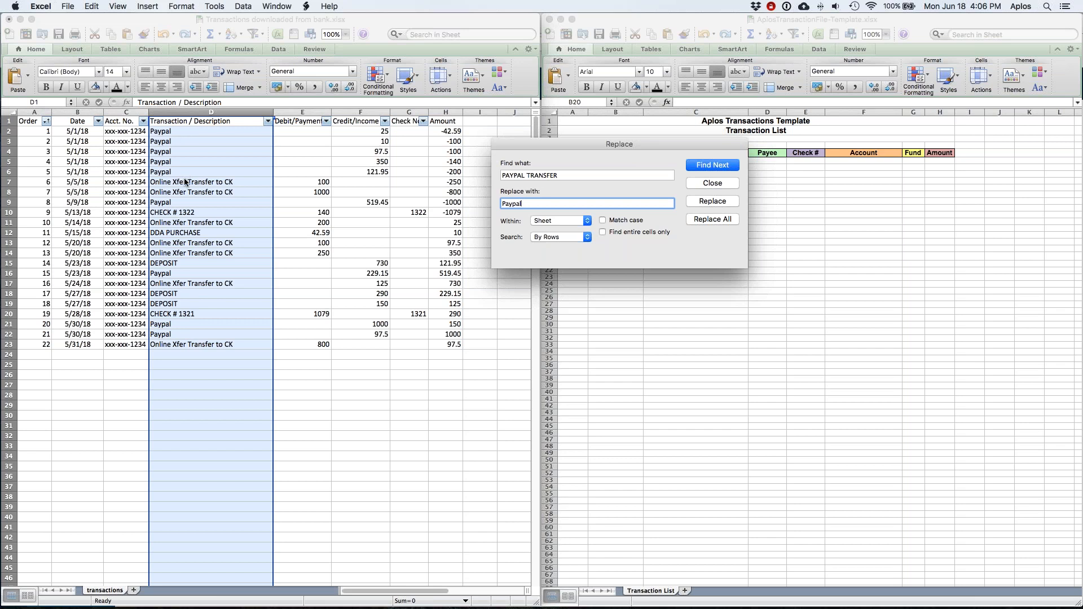
click(693, 186)
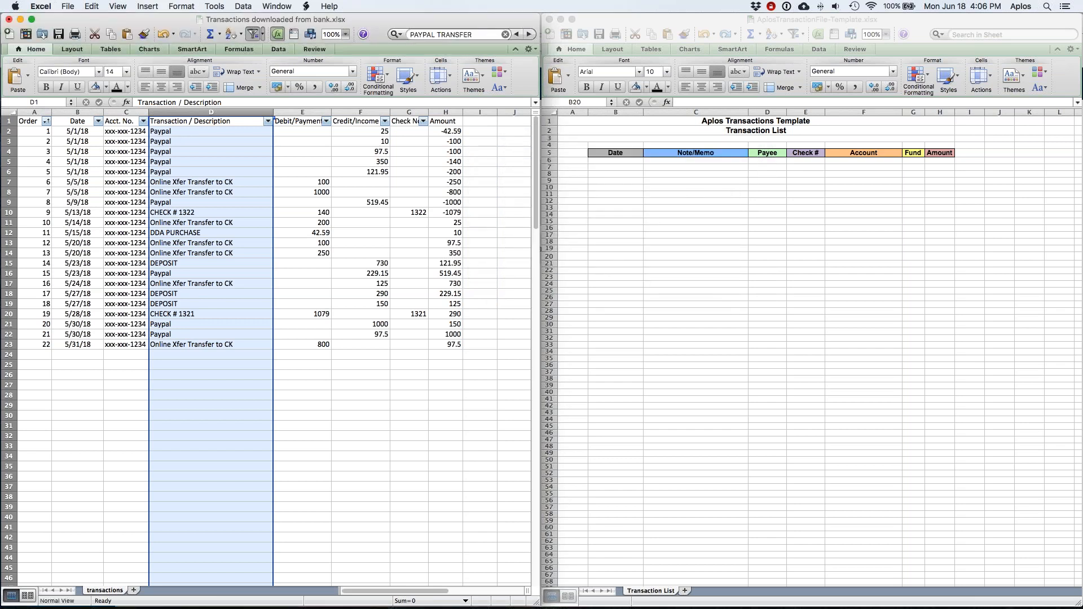
Step: Overwrite the CHECK # 1322 (D10) and CHECK # 1321 (D20) descriptions with each check's payee name
click(217, 214)
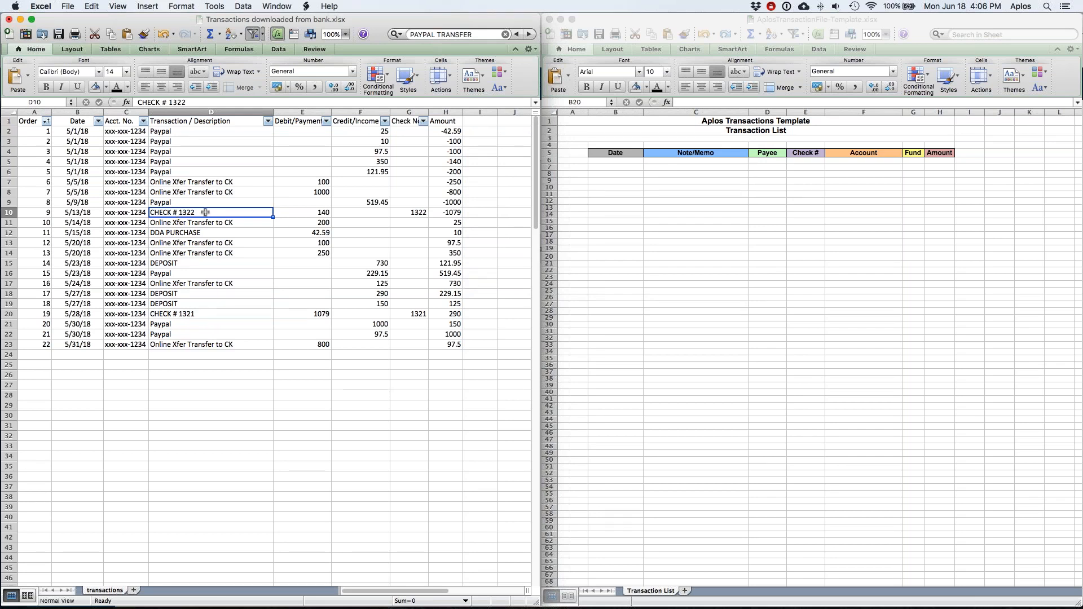
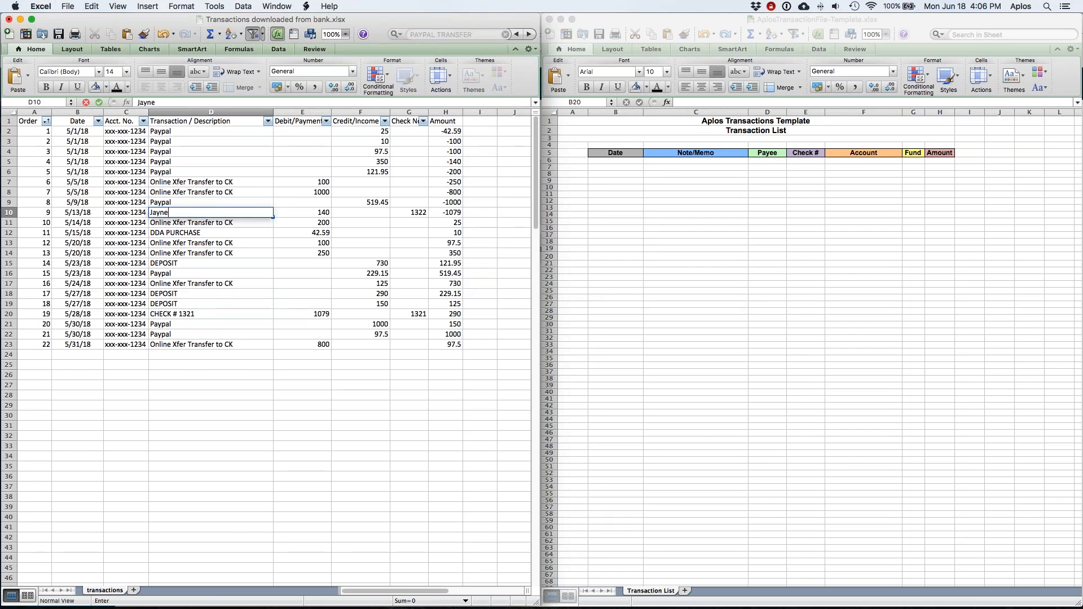
key(Return)
click(196, 213)
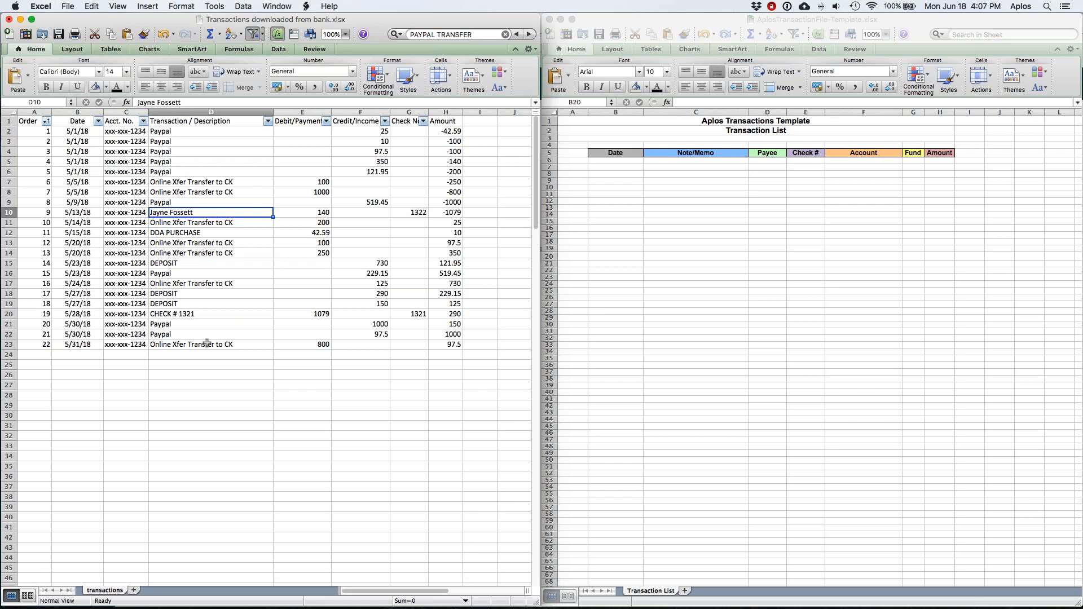
click(180, 314)
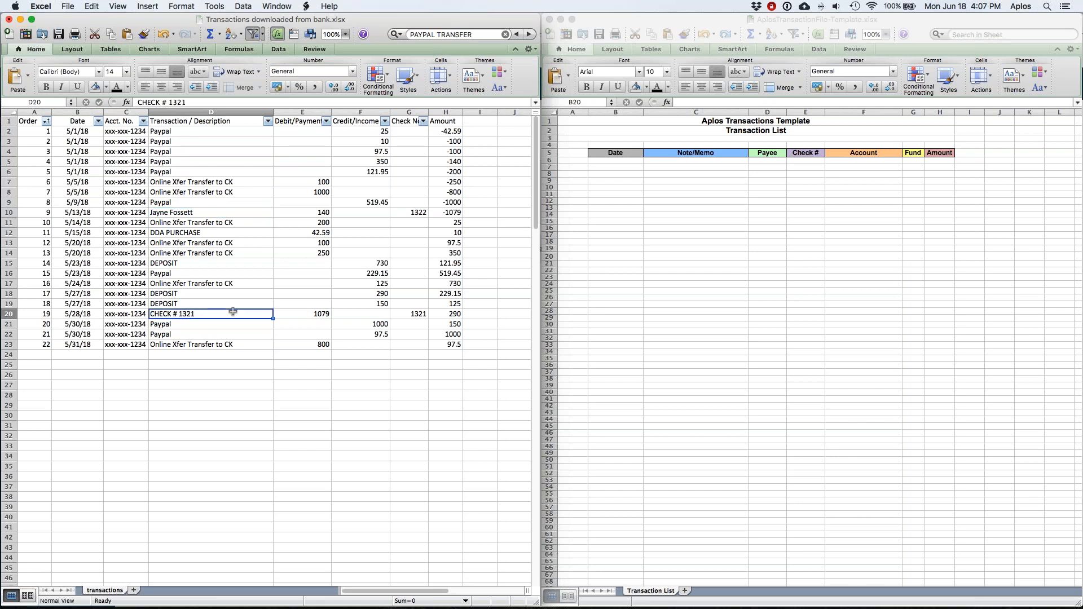
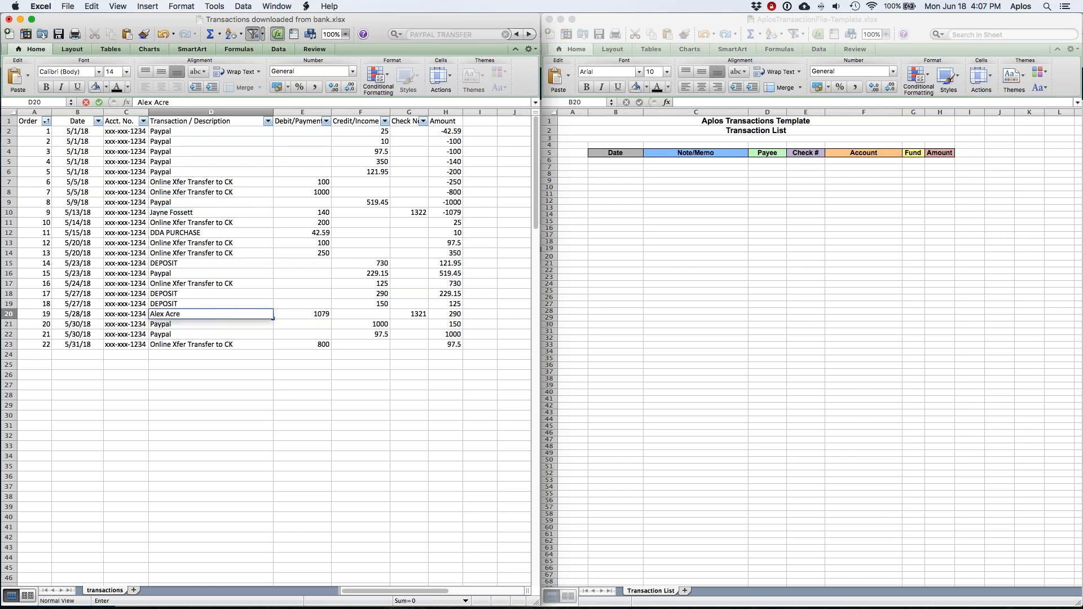
key(Return)
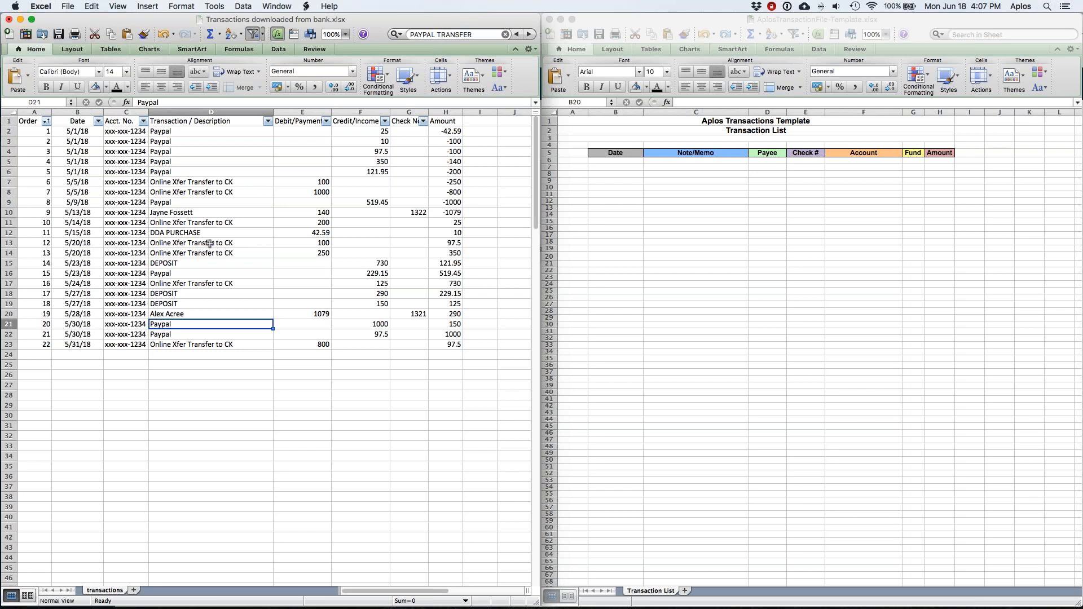
click(179, 131)
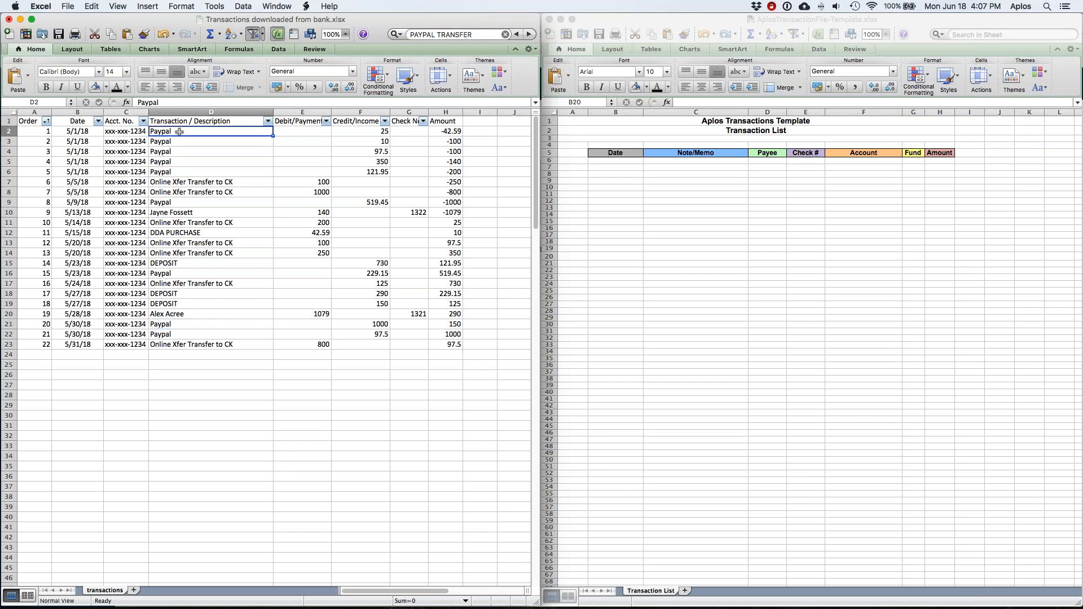
shift+click(178, 345)
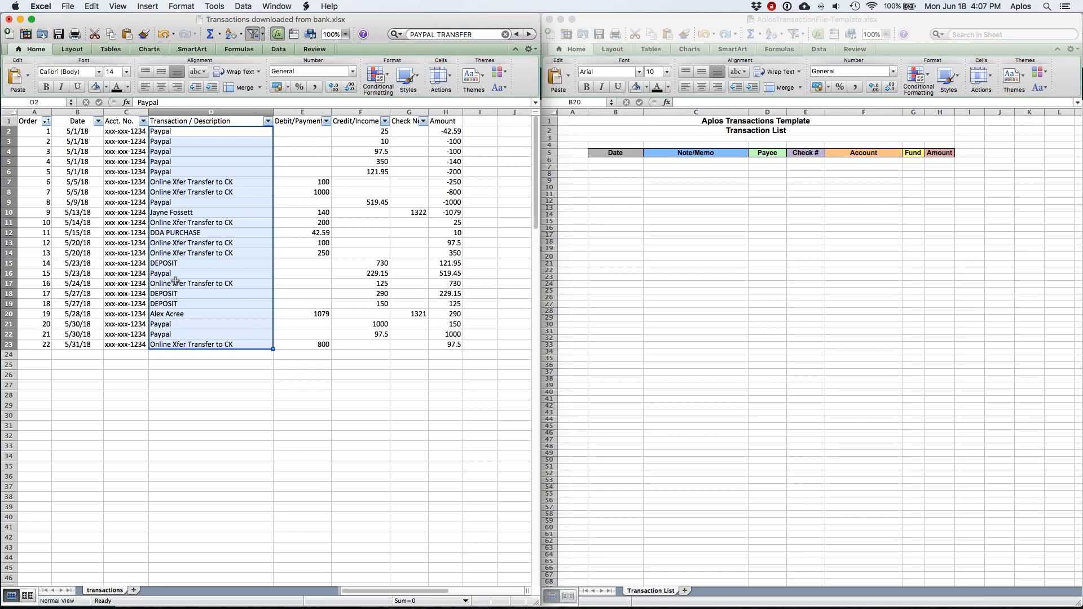
click(178, 253)
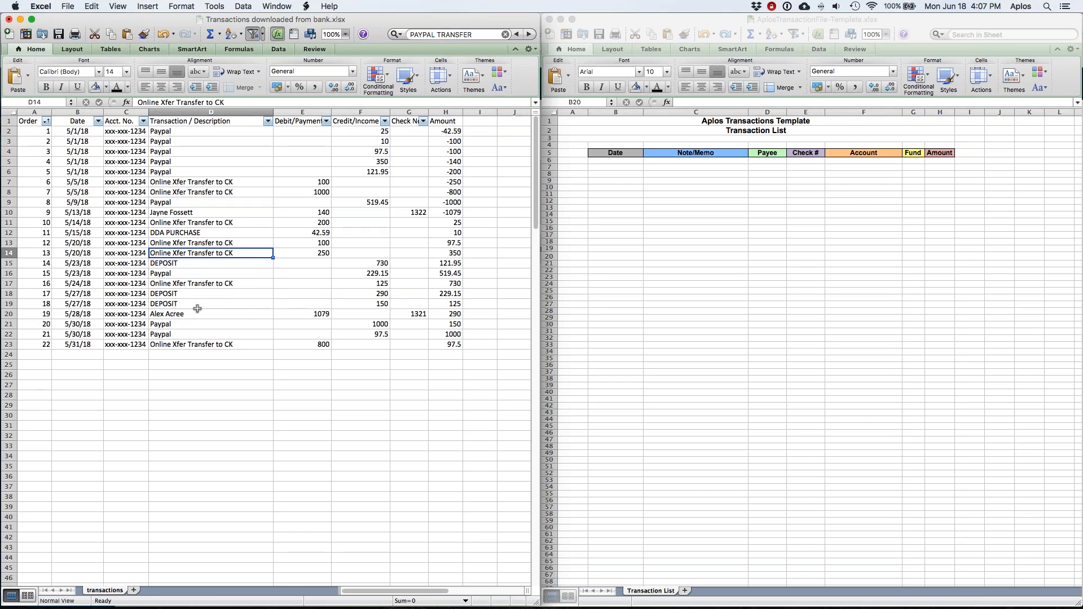
click(79, 135)
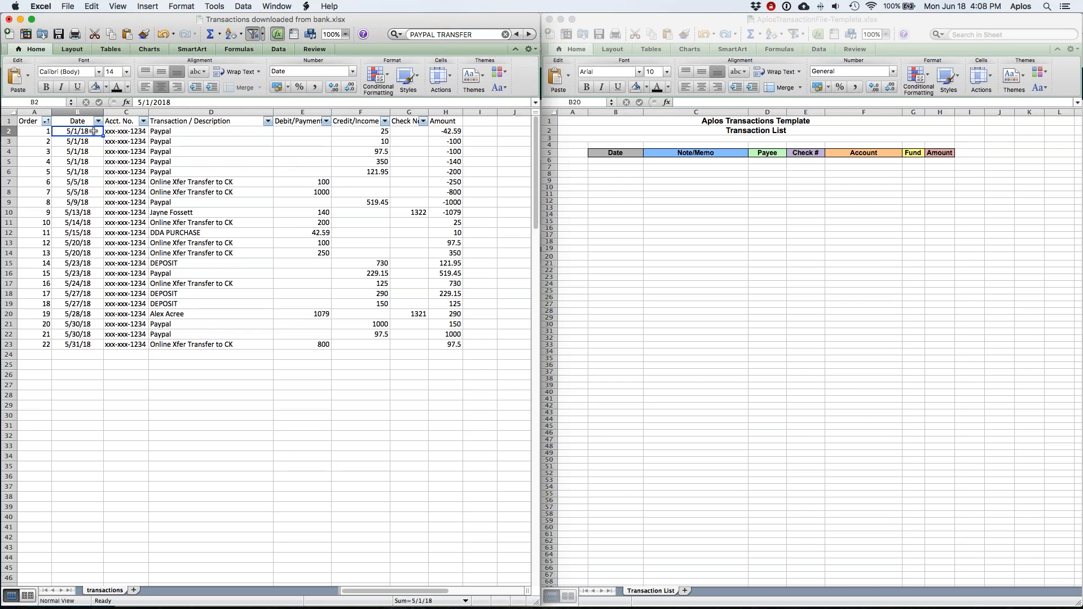
Step: Copy the transaction dates B2:B23 into the template's Date column starting at B6
key(super+shift+Down)
key(super+c)
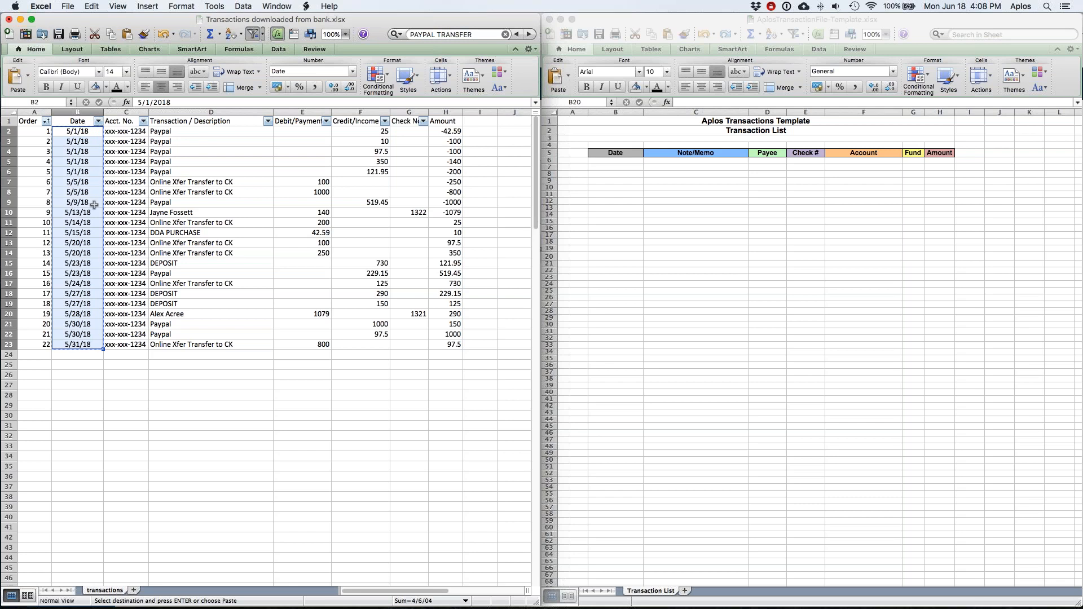
click(618, 161)
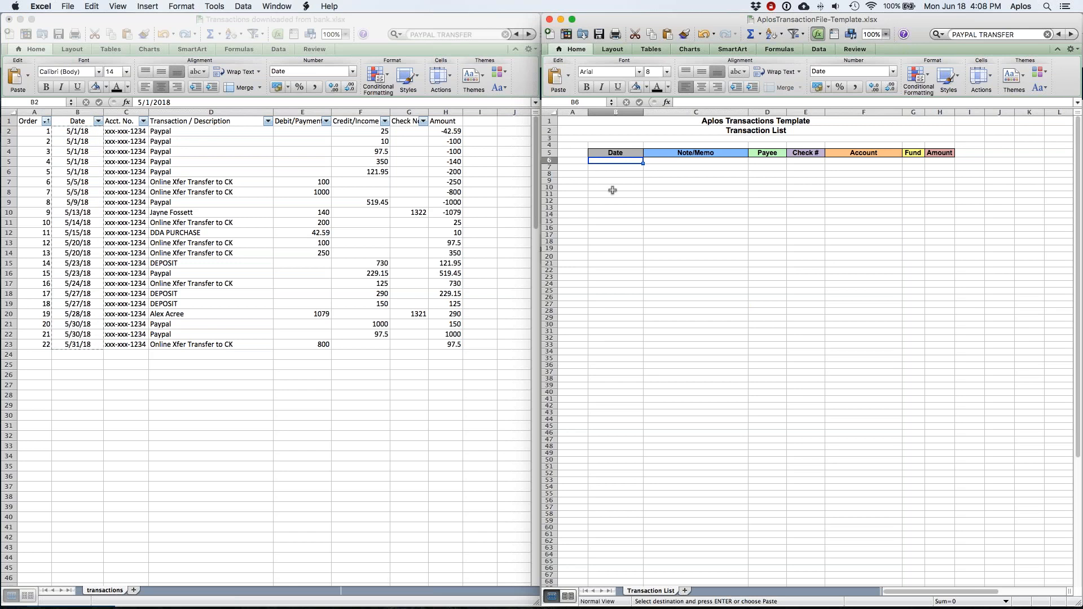
key(super+v)
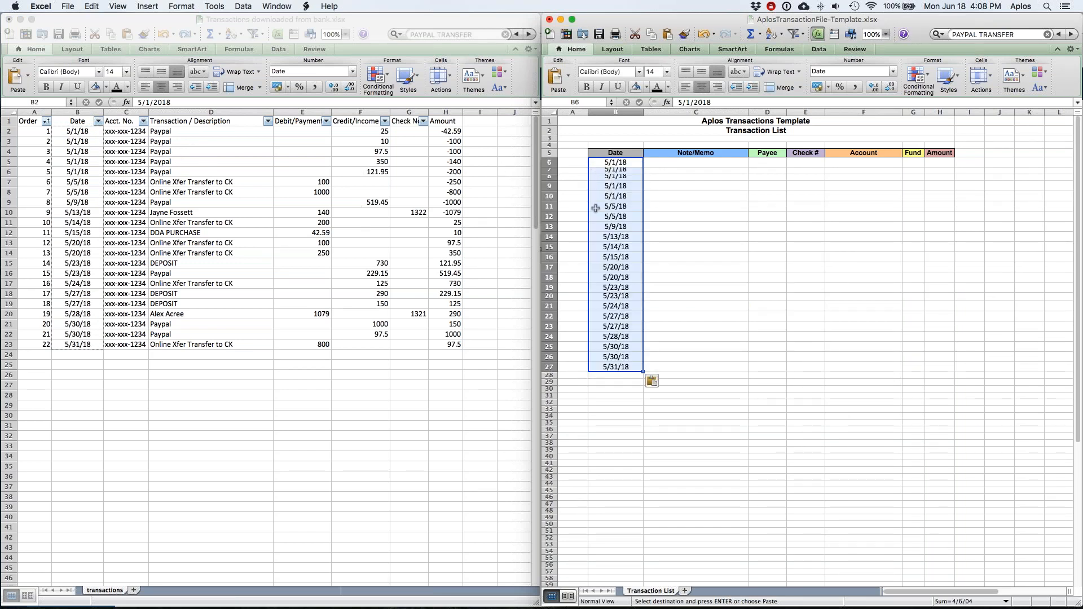
Step: Paste descriptions D2:D23 into the template's Payee column at D6 and turn off Wrap Text
click(173, 134)
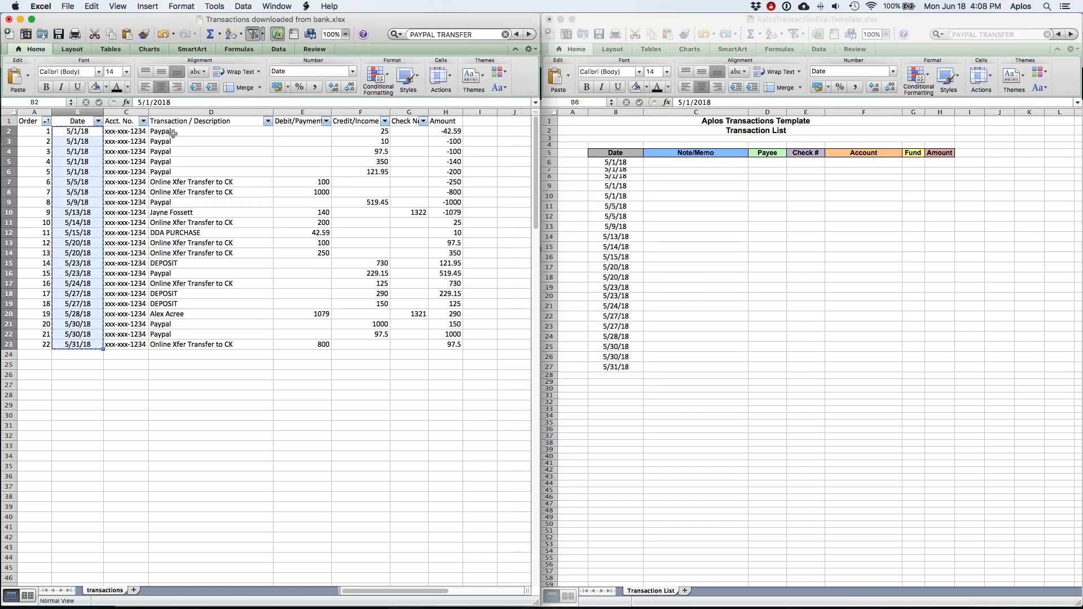
click(173, 134)
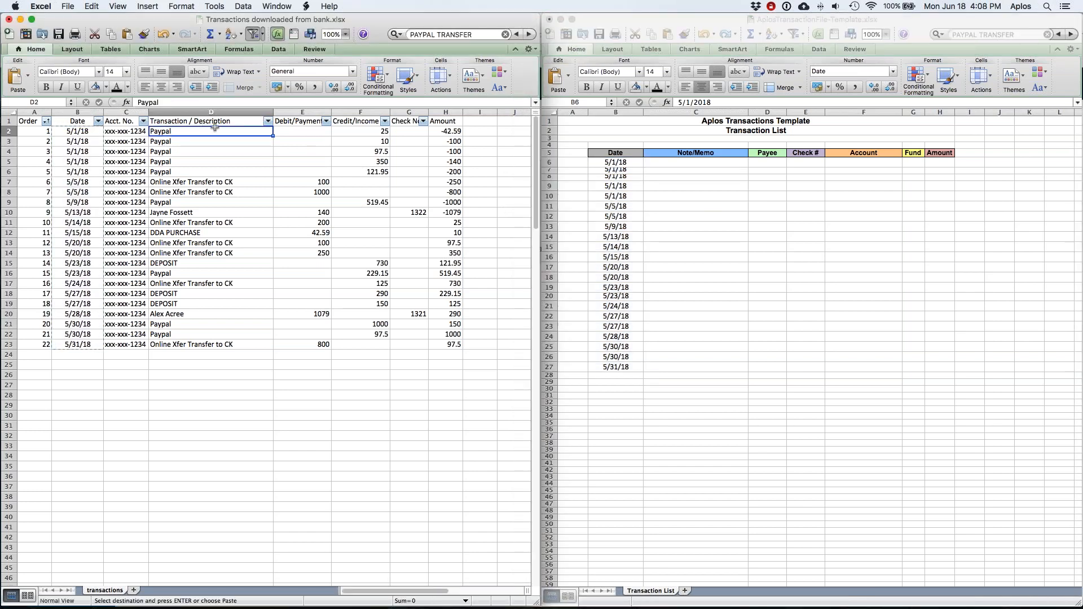
key(super+shift+Down)
key(super+c)
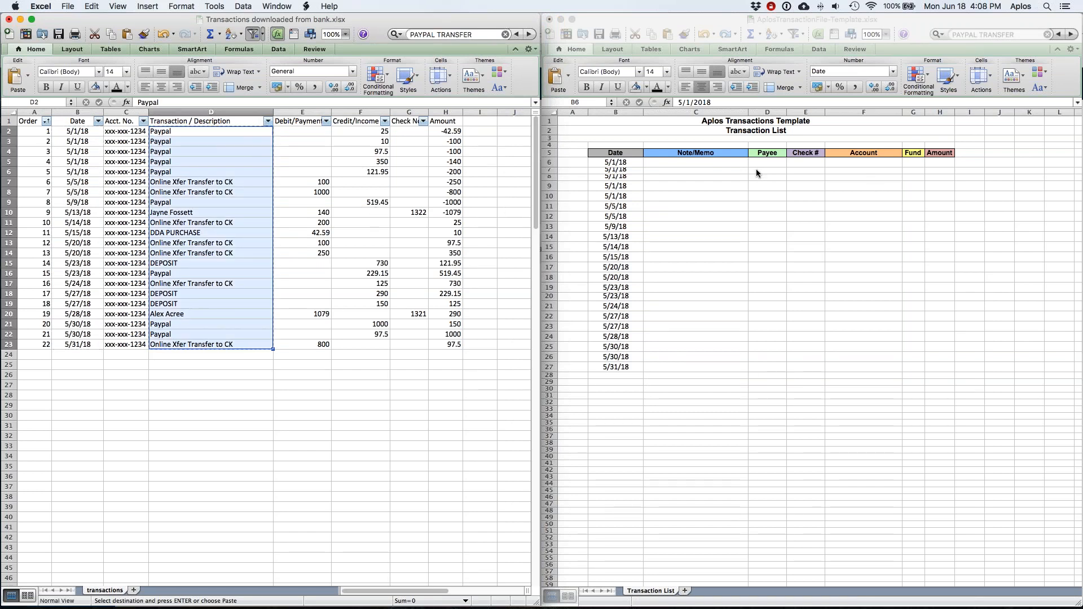
click(764, 164)
key(super+v)
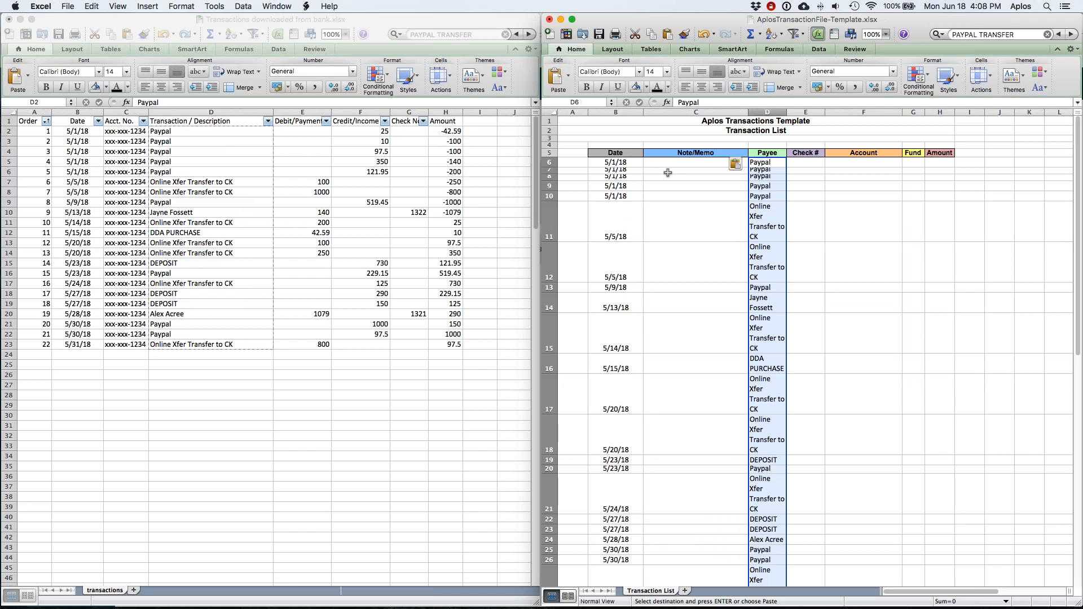
click(784, 72)
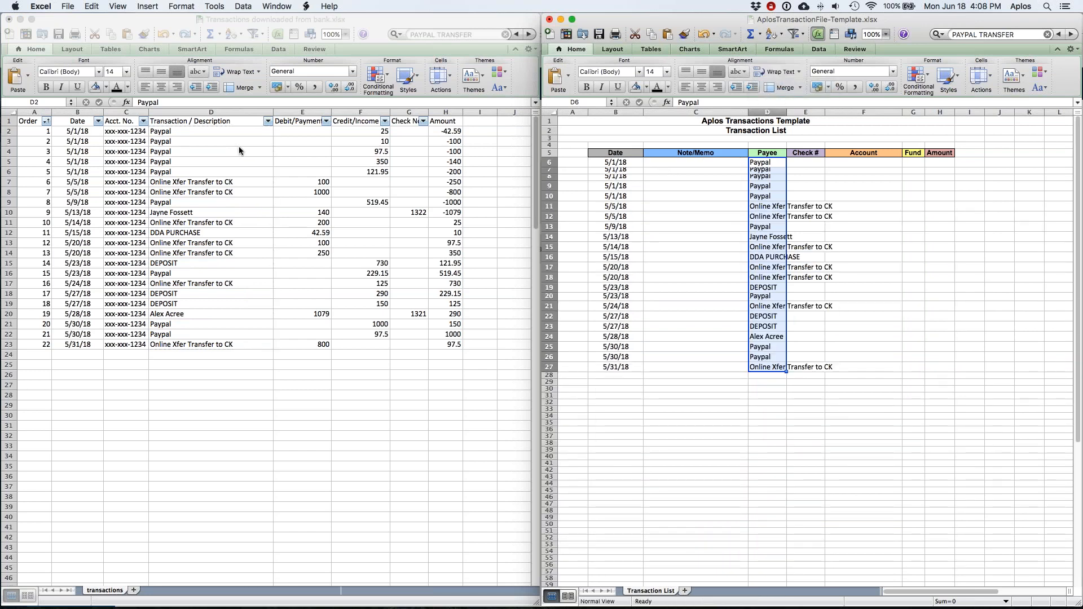
click(446, 131)
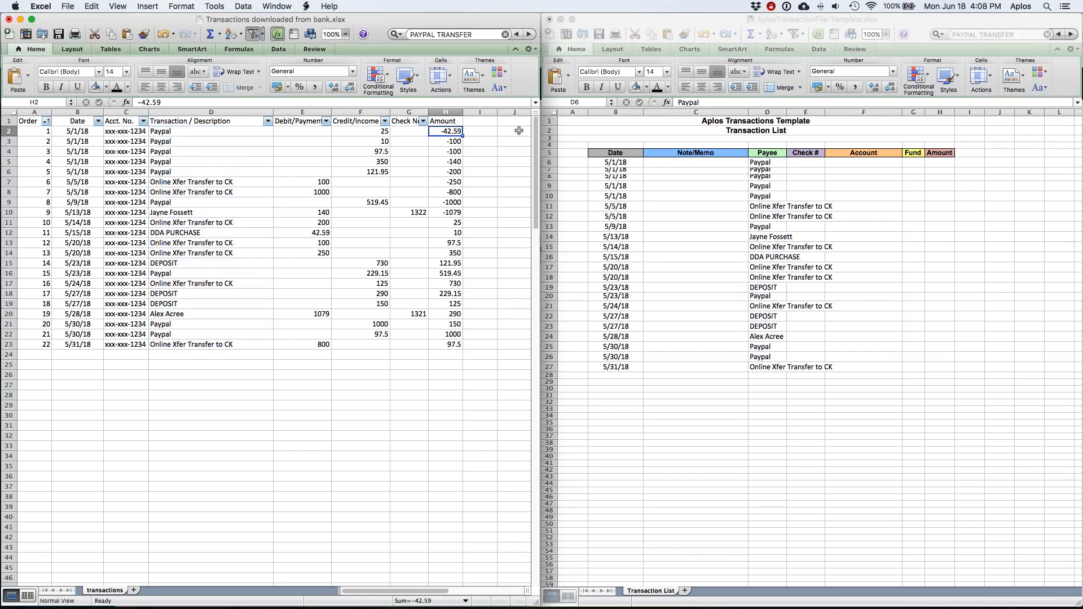
Step: Copy the amounts H2:H23 into the template's Amount column starting at H6
key(super+shift+Down)
key(super+c)
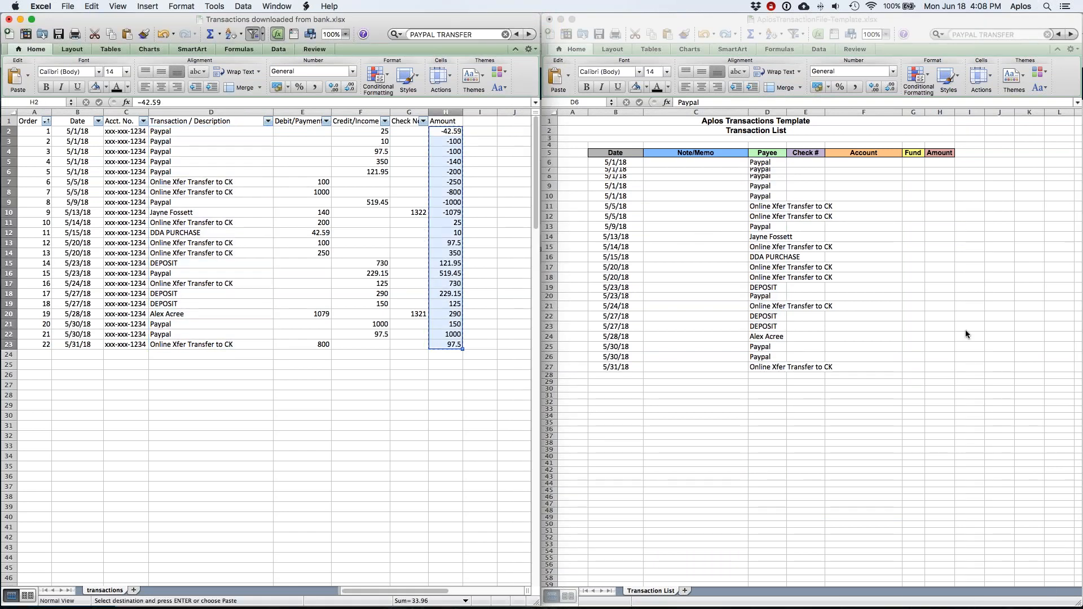
click(935, 164)
key(super+v)
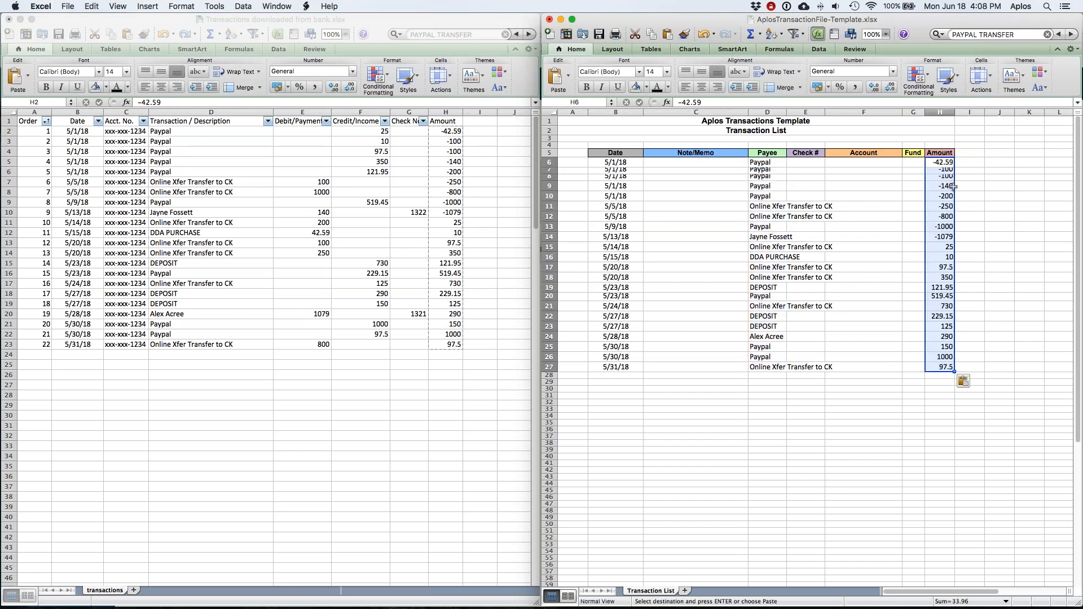
Step: Paste check numbers G2:G23 into the Check # column at E6, autofit Payee, and save the template
click(418, 132)
click(419, 132)
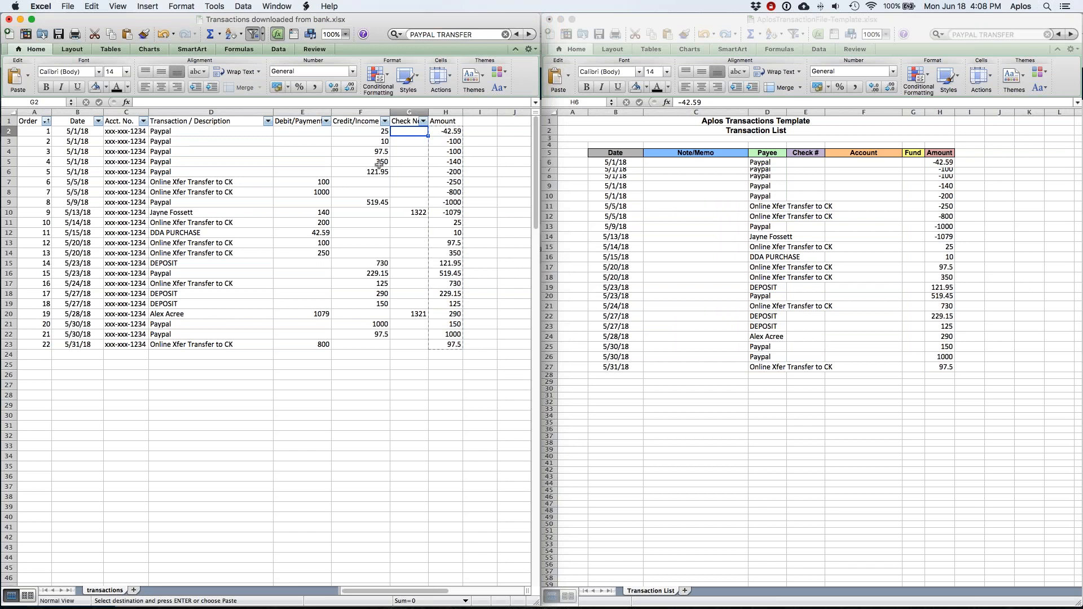
key(super+shift+Down)
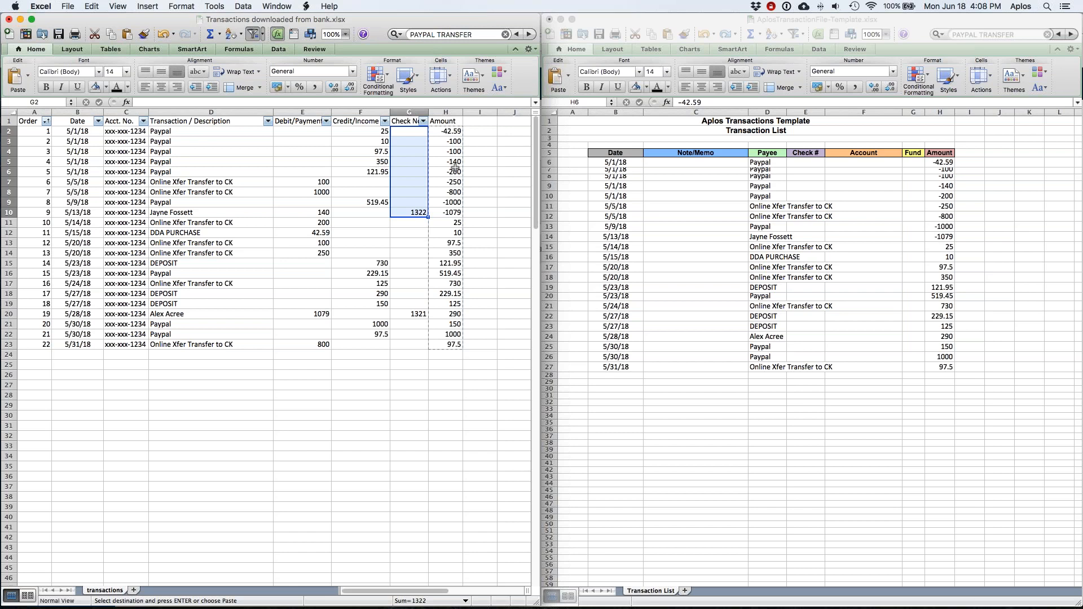
click(410, 137)
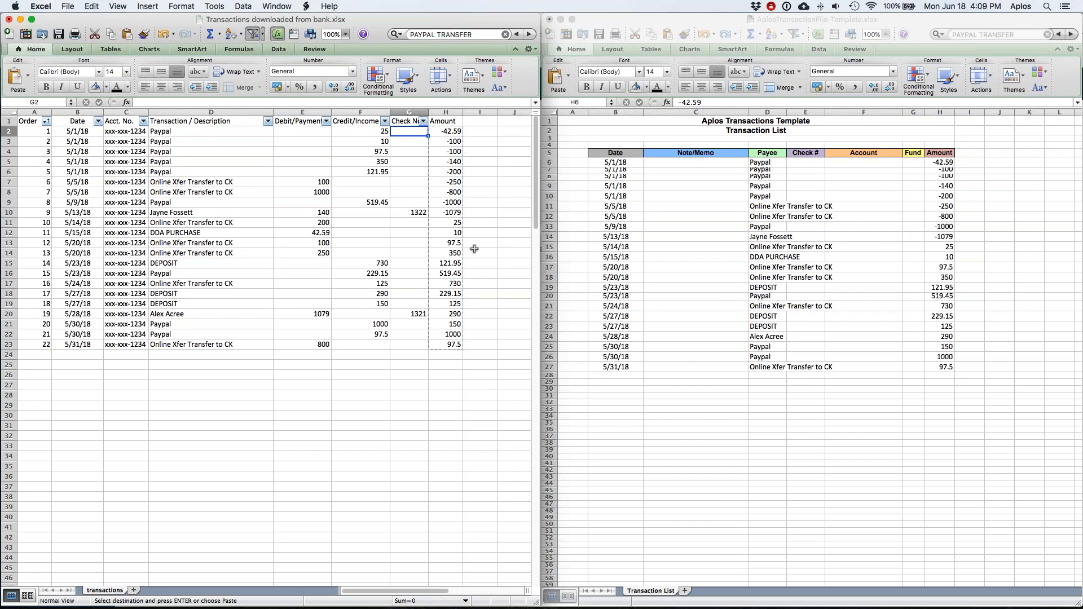
shift+click(417, 345)
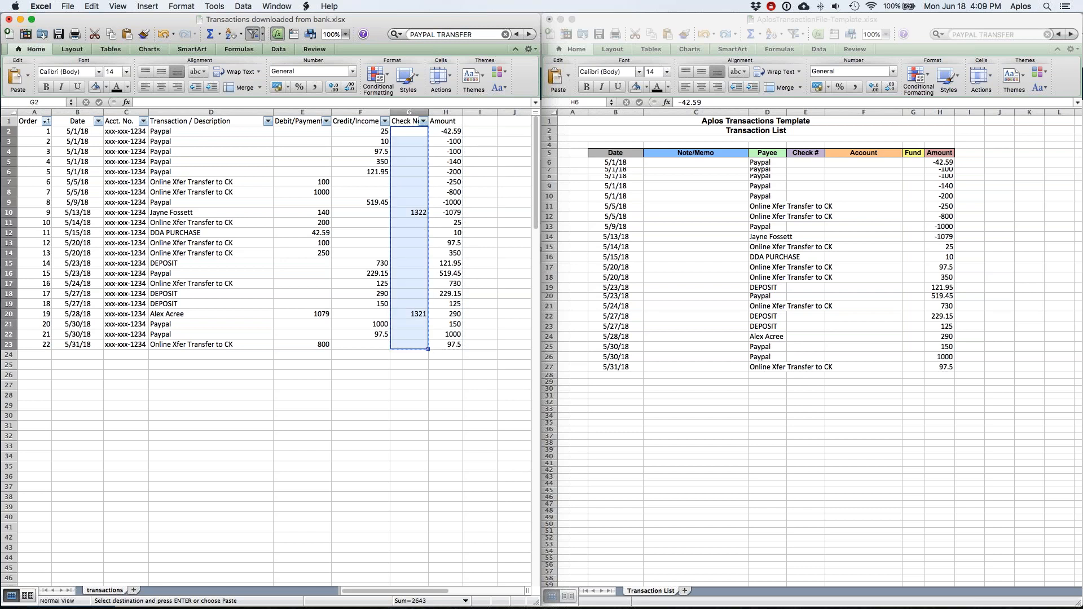
click(798, 162)
key(super+v)
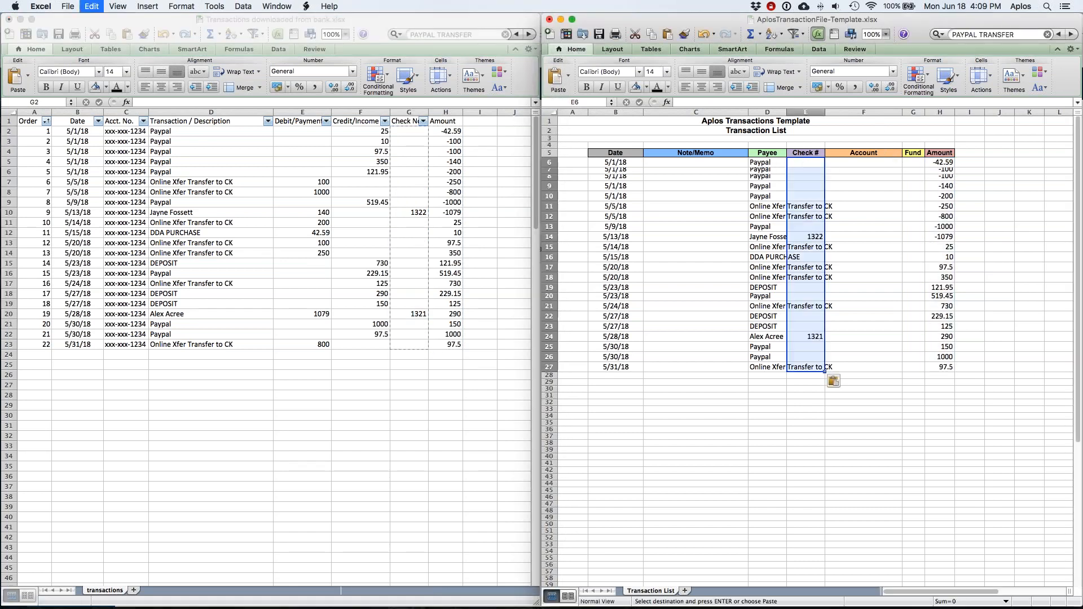
double_click(787, 112)
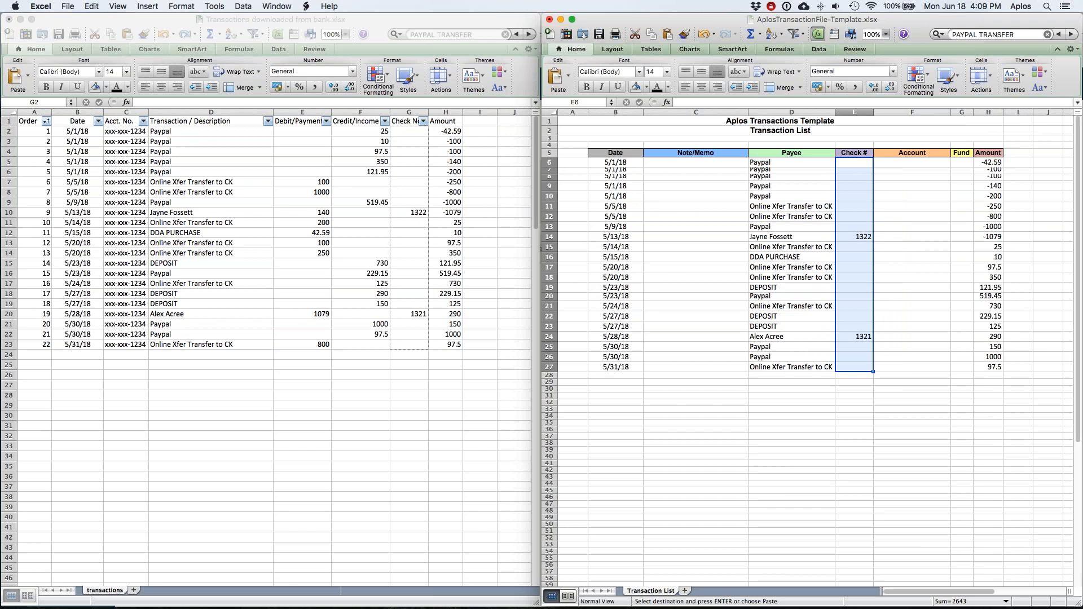
click(600, 34)
Step: Minimize Excel and drag AplosTransactionFile-Template.xlsx from Downloads into Aplos's upload area
click(561, 19)
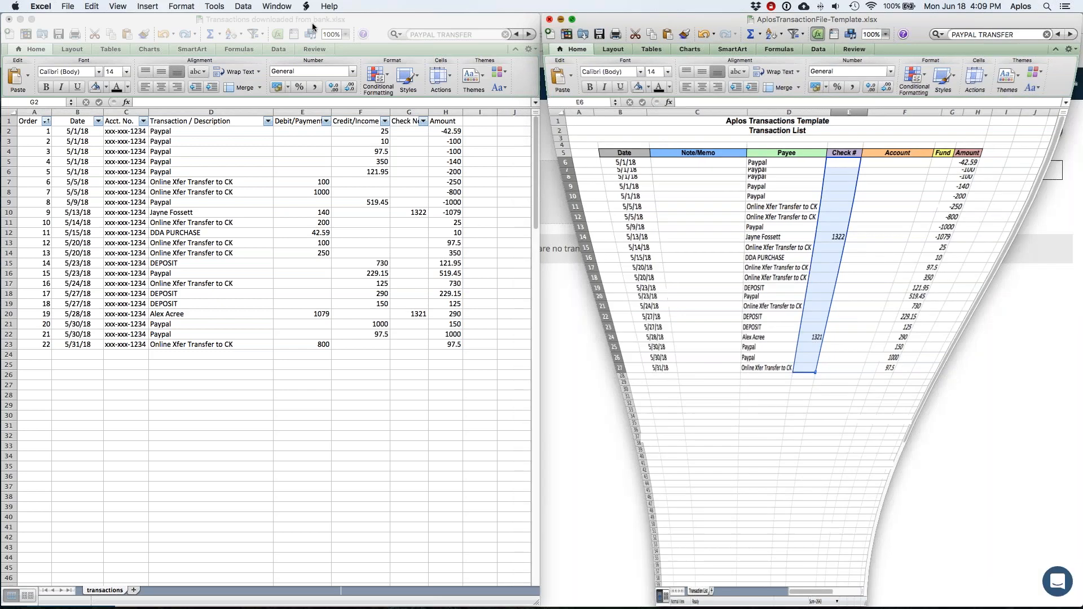
click(19, 19)
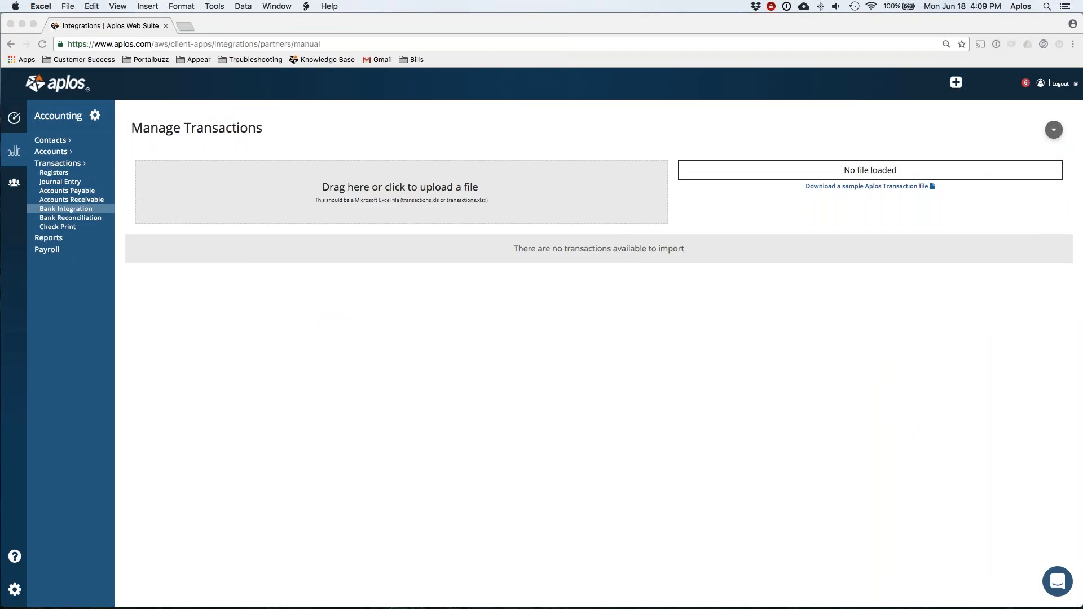
click(469, 132)
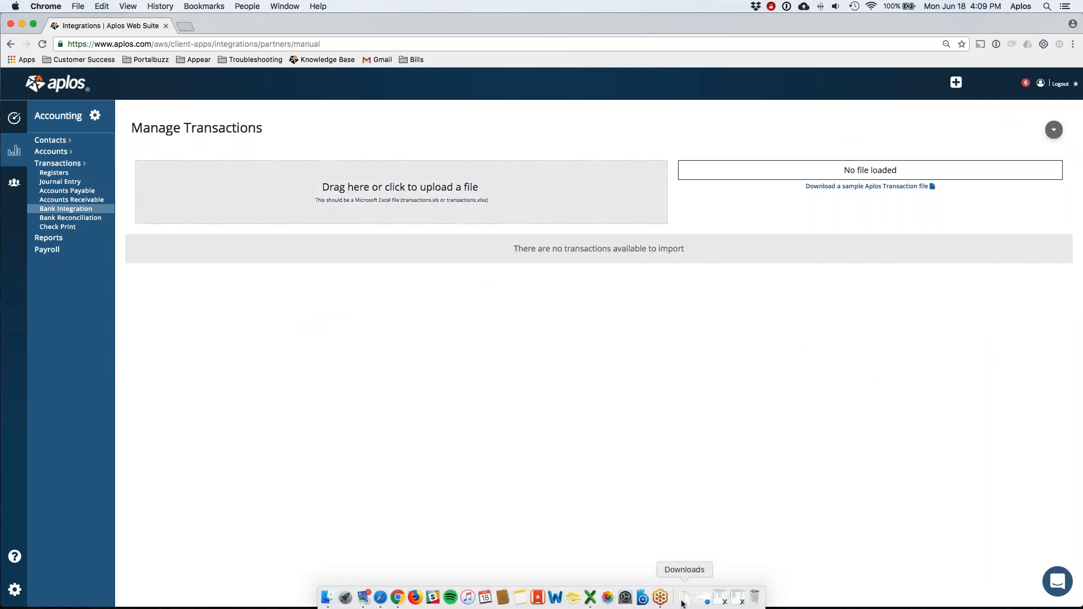
click(684, 601)
drag(685, 558, 395, 169)
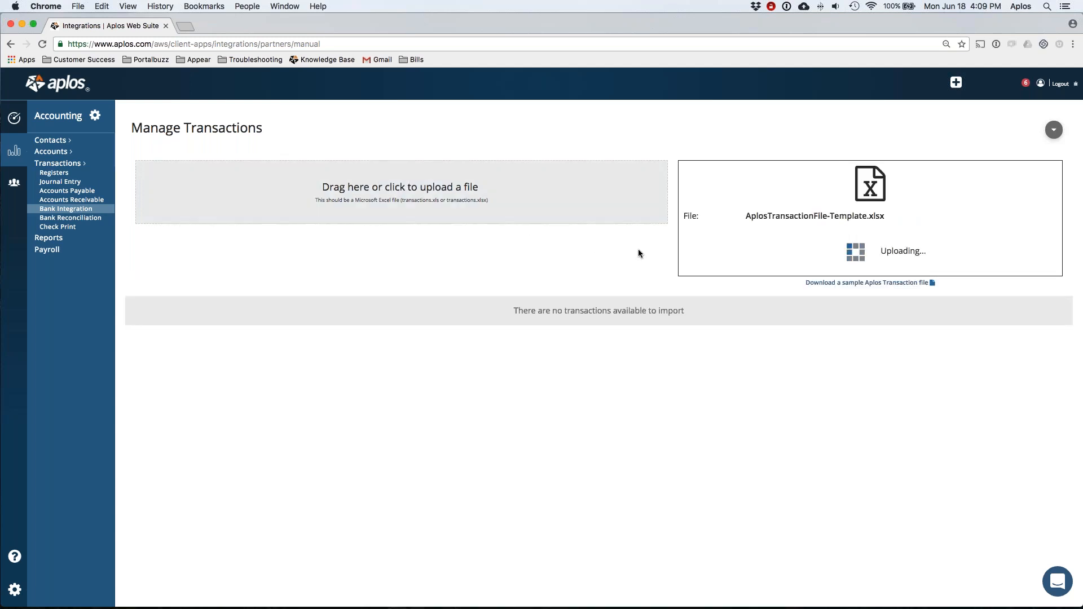
scroll(646, 254, down, 1)
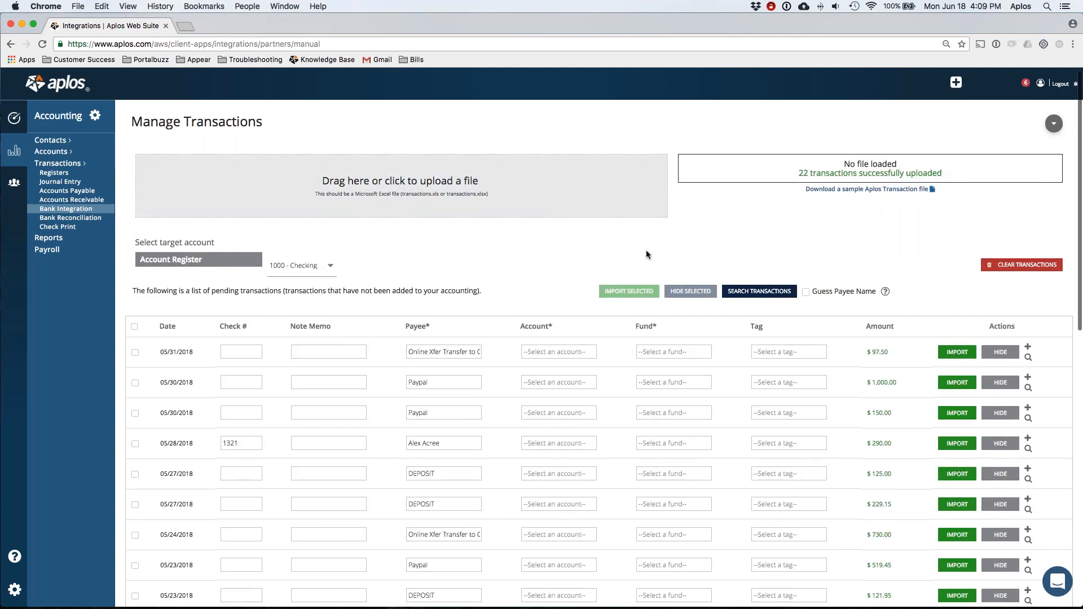
scroll(804, 212, down, 3)
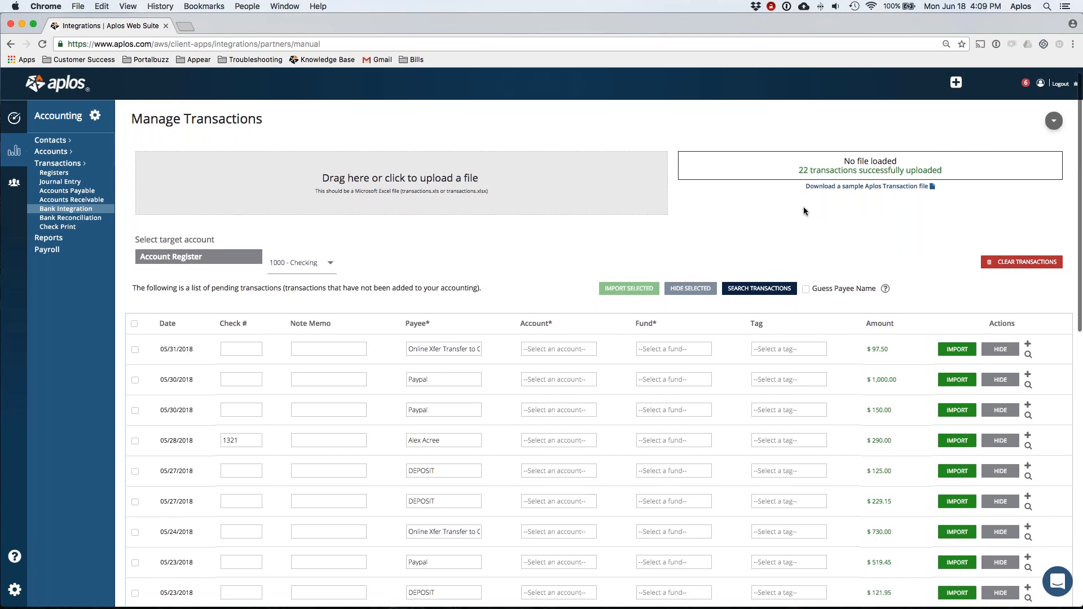
scroll(367, 262, down, 2)
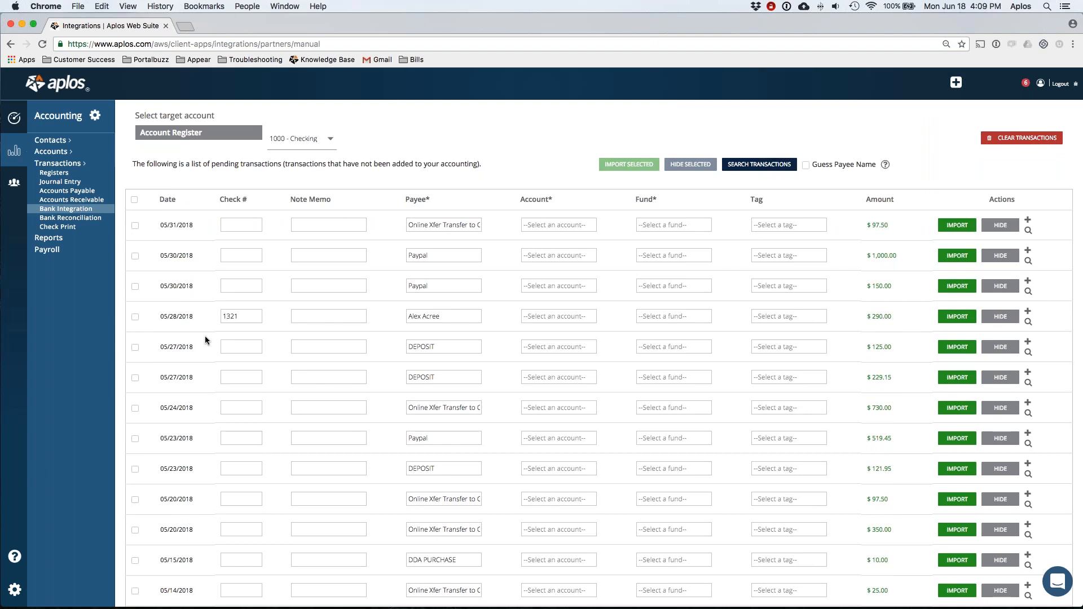
scroll(241, 317, down, 5)
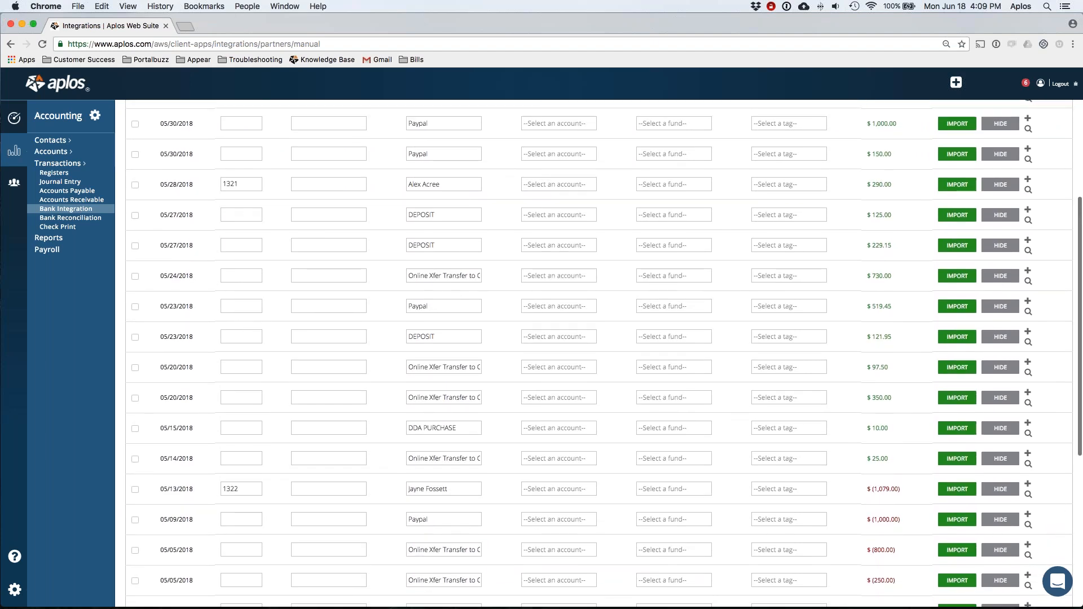
scroll(455, 455, up, 5)
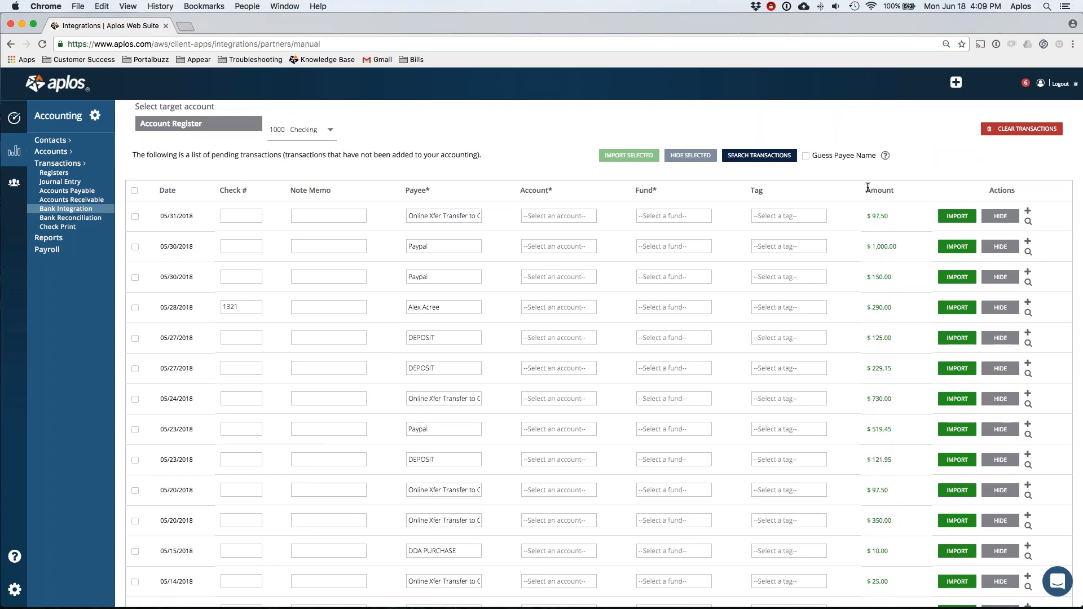
scroll(882, 455, down, 5)
scroll(882, 455, down, 2)
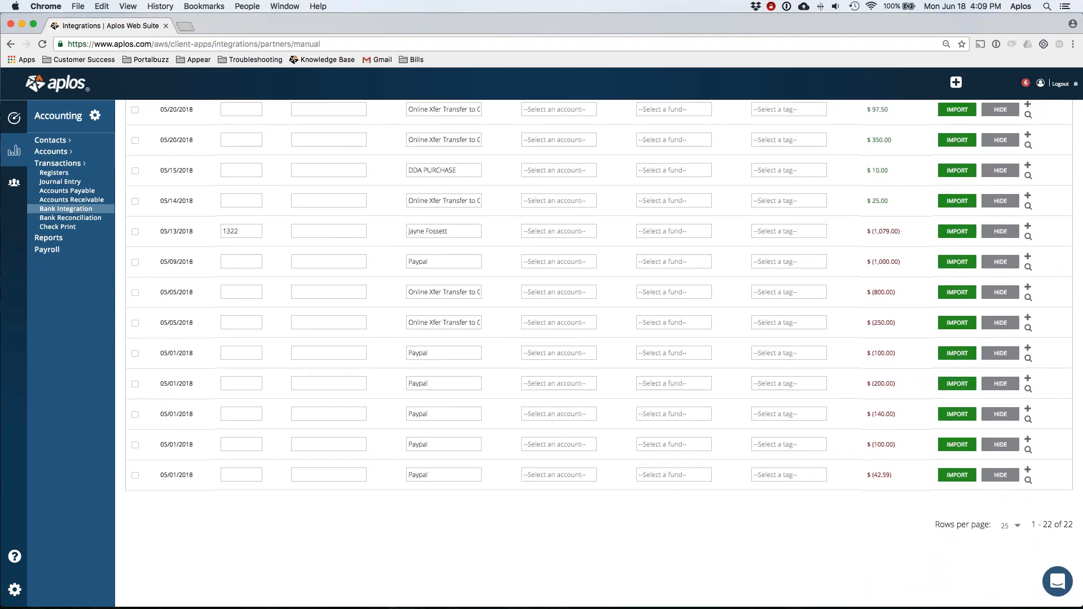
scroll(598, 338, up, 4)
scroll(877, 454, up, 10)
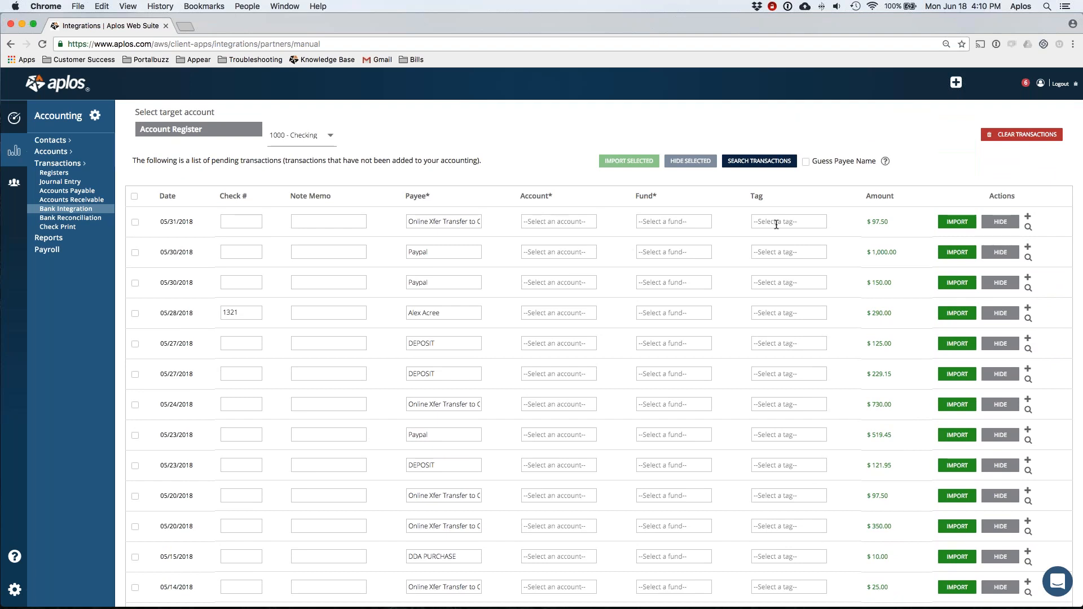
Step: Code the first transaction to 1010 - Savings and the second to 1020 - PayPal
click(568, 222)
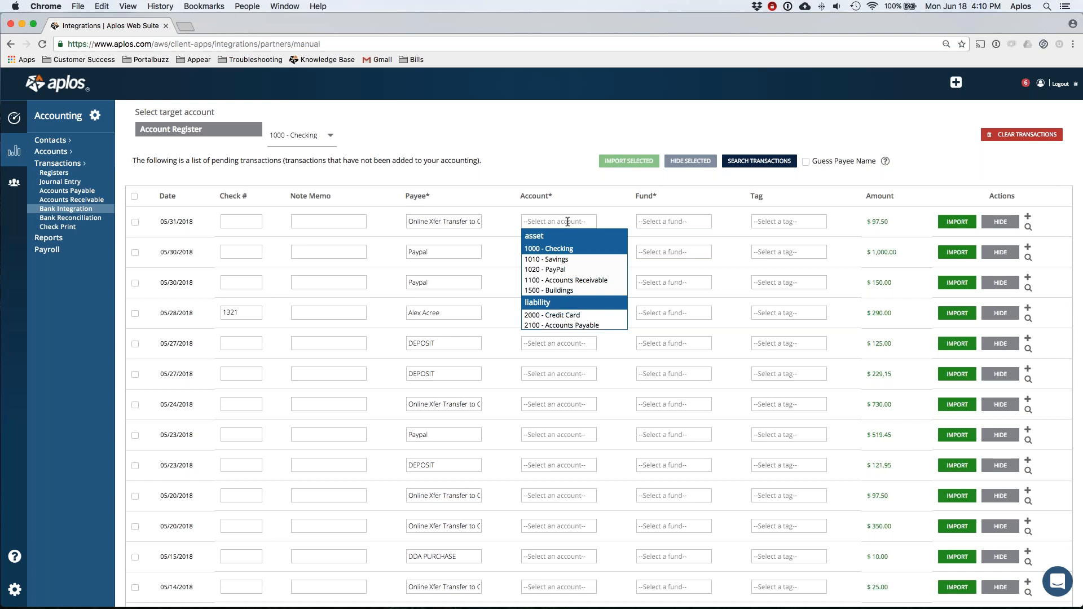
click(547, 249)
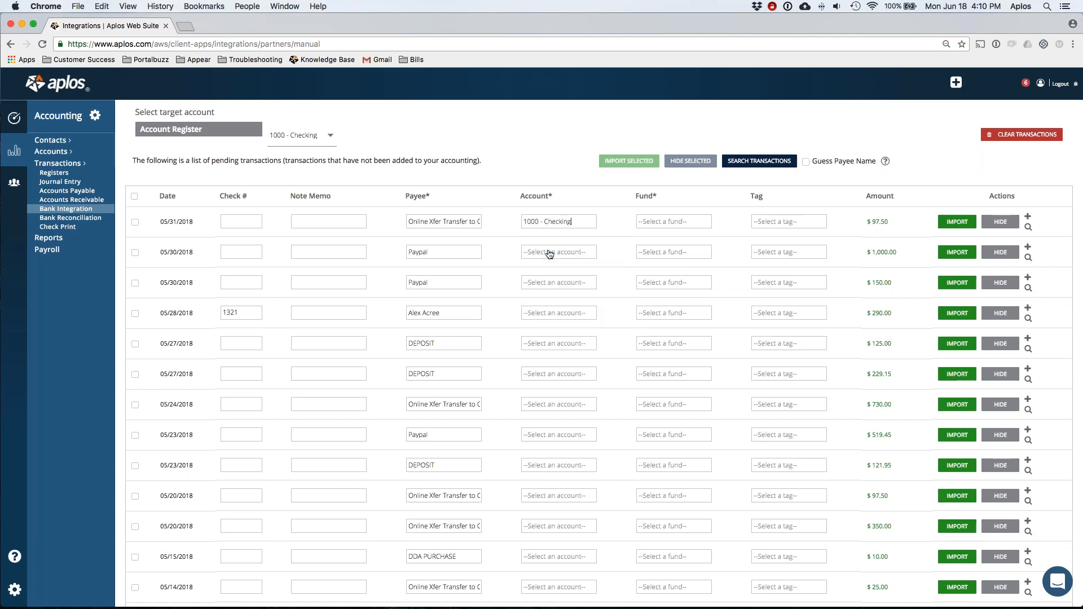
scroll(548, 251, up, 5)
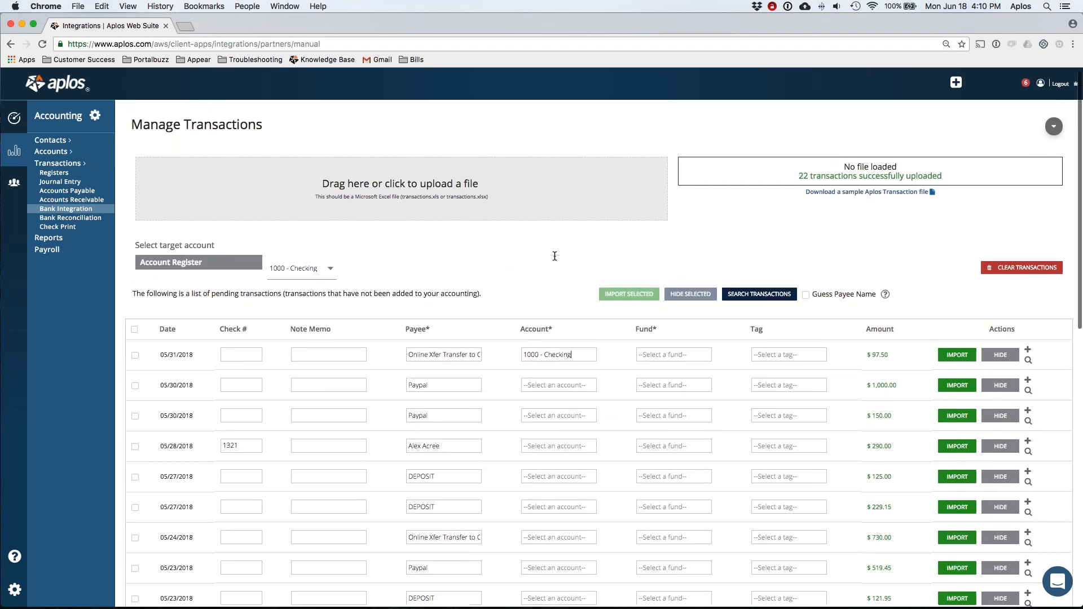
scroll(557, 297, down, 2)
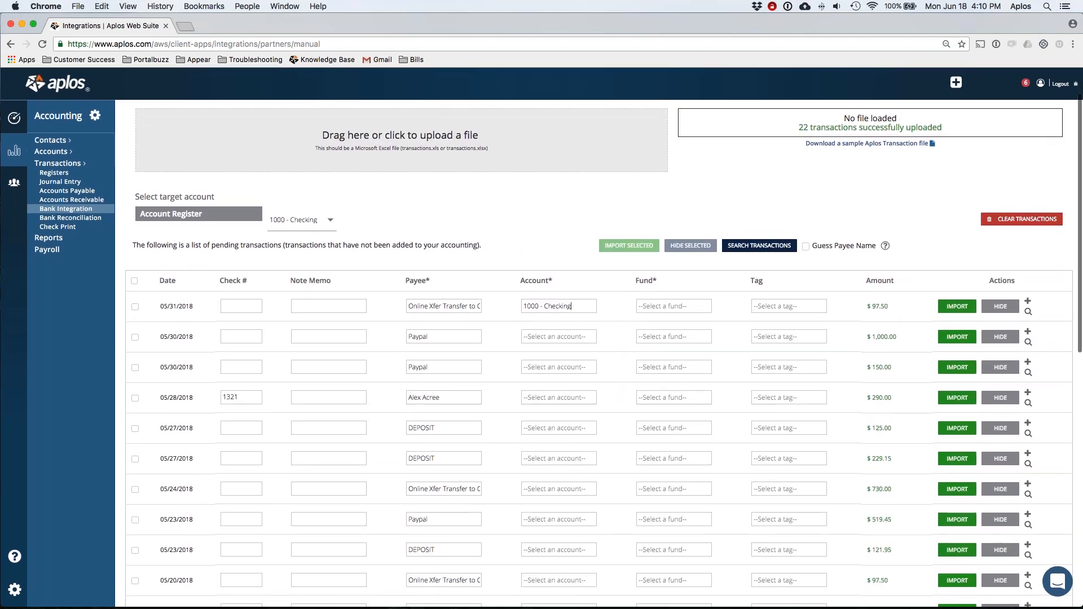
triple_click(553, 306)
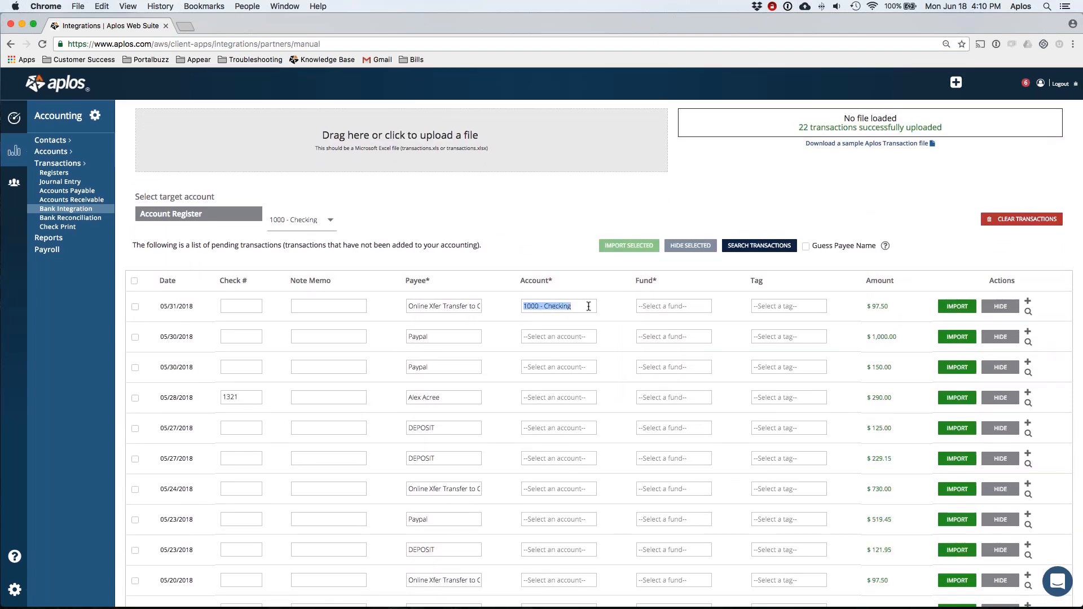
key(BackSpace)
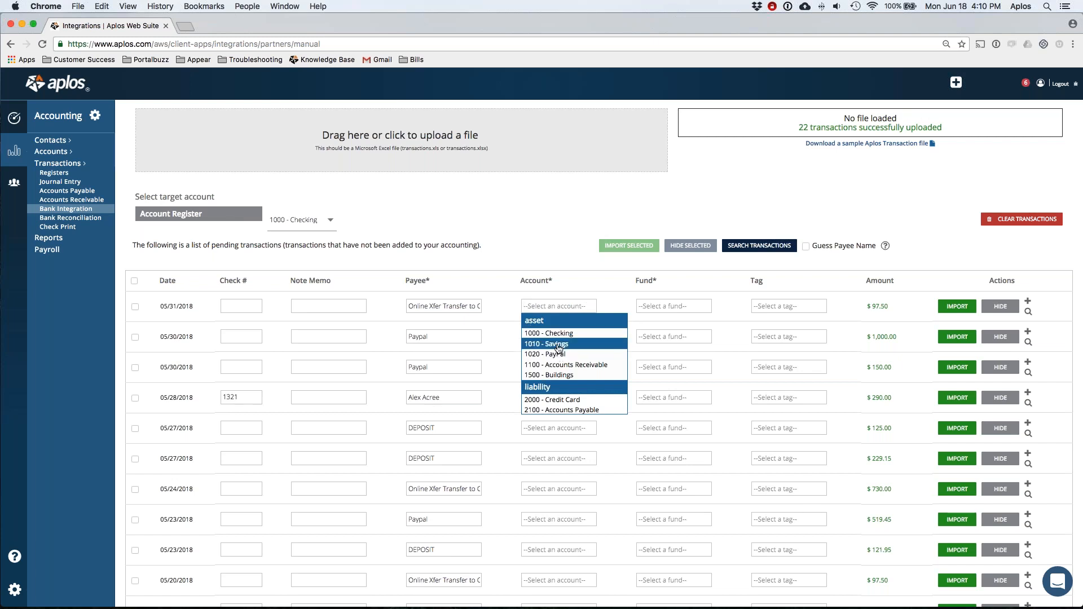
click(558, 346)
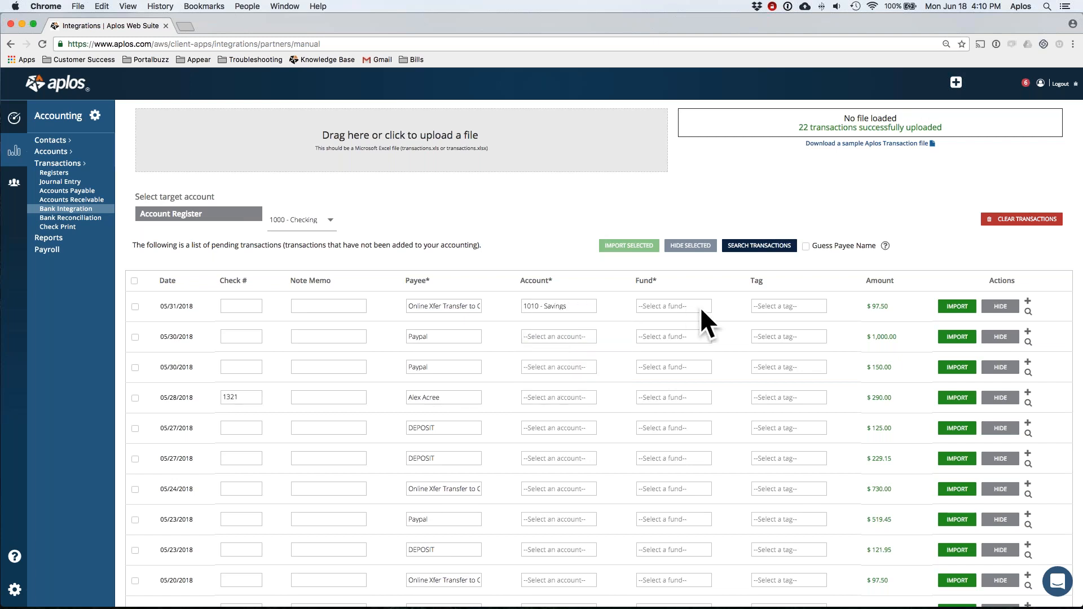
click(542, 337)
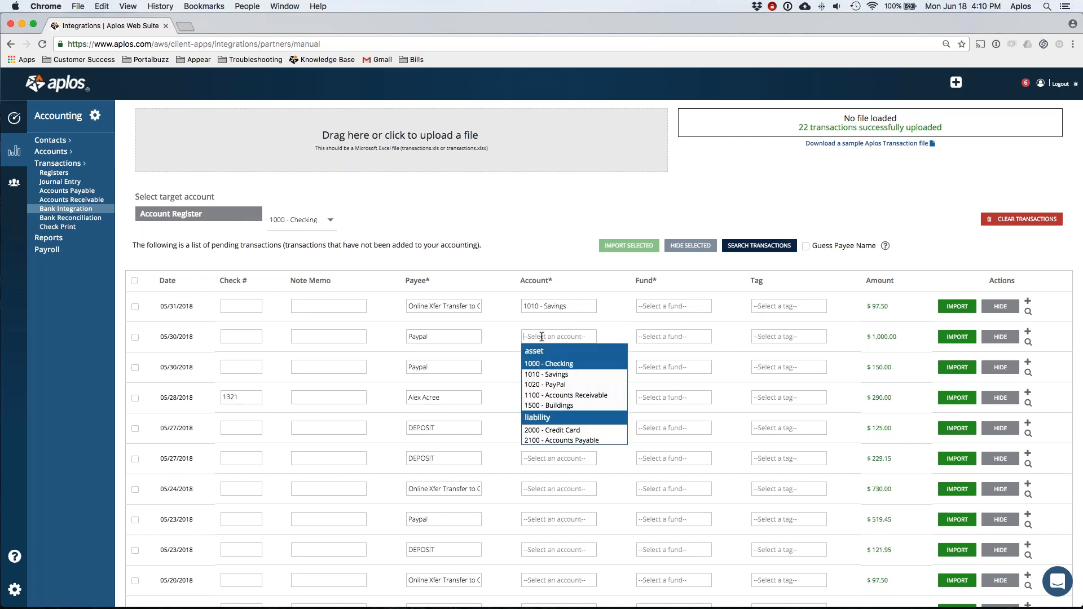
click(543, 384)
Step: Assign General Fund to the first two pending transactions
scroll(529, 359, down, 1)
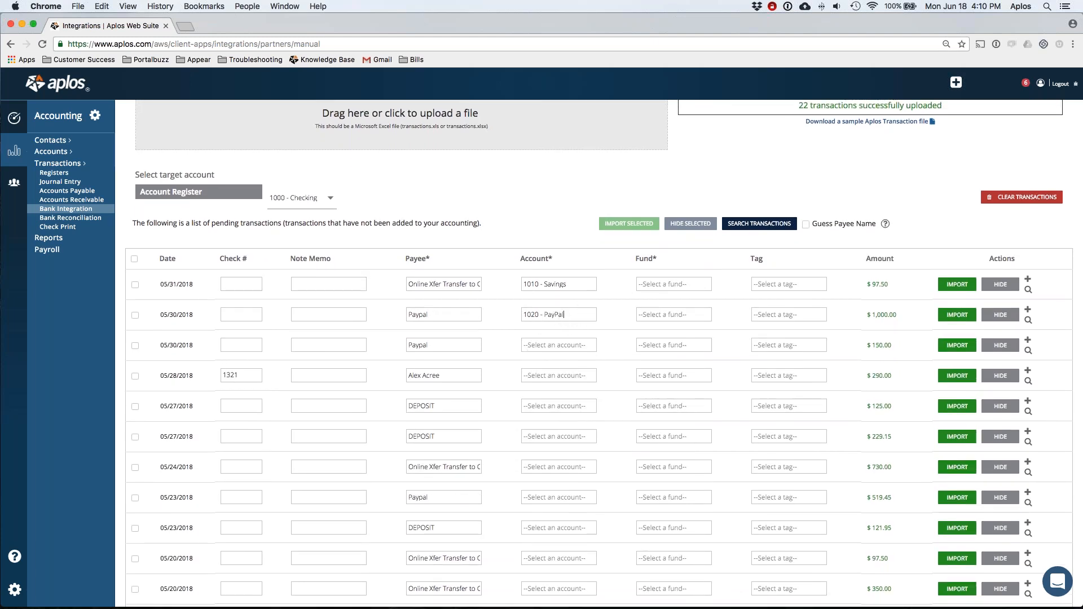
click(668, 283)
click(670, 297)
click(666, 315)
click(671, 327)
Step: Code the 05/28 transaction to 4000 - Contributions Income
scroll(532, 336, down, 1)
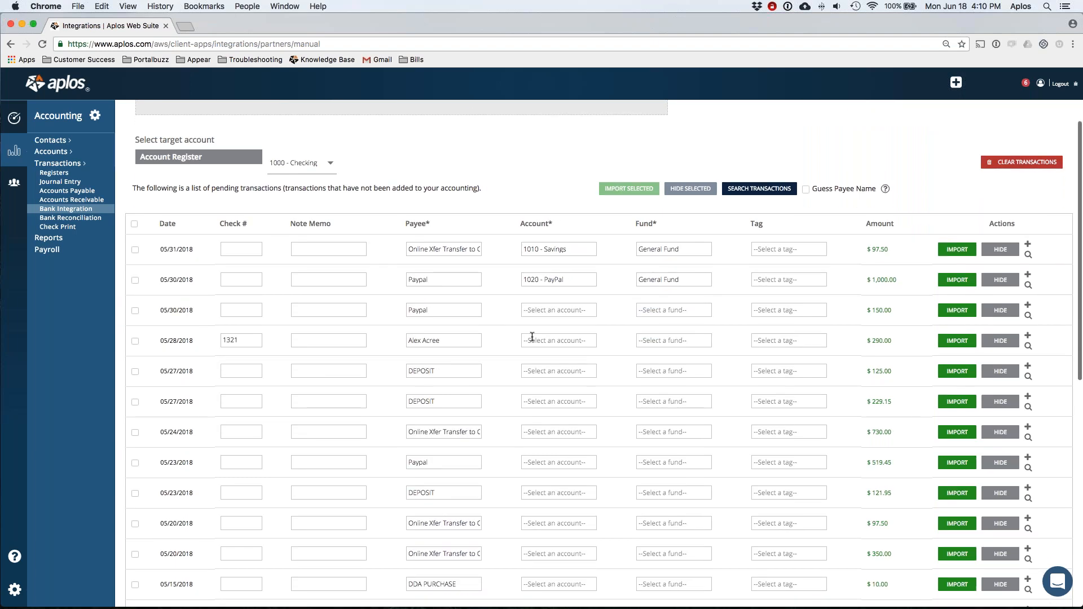
click(535, 340)
scroll(575, 399, down, 3)
scroll(551, 384, up, 5)
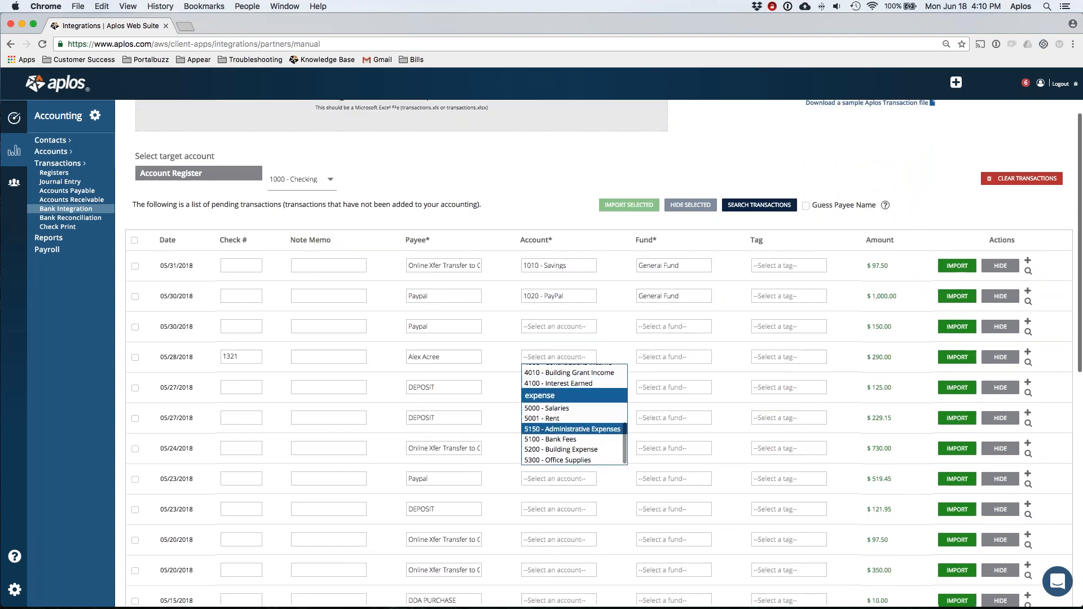
click(561, 423)
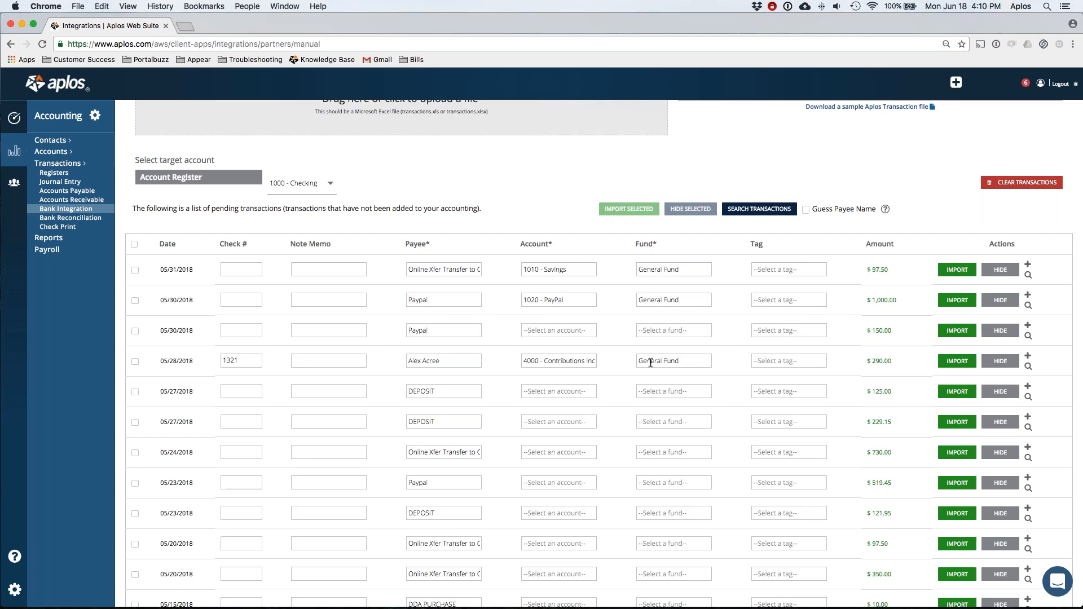
Step: Code the third transaction to 1020 - PayPal with General Fund, then scroll back up
click(552, 330)
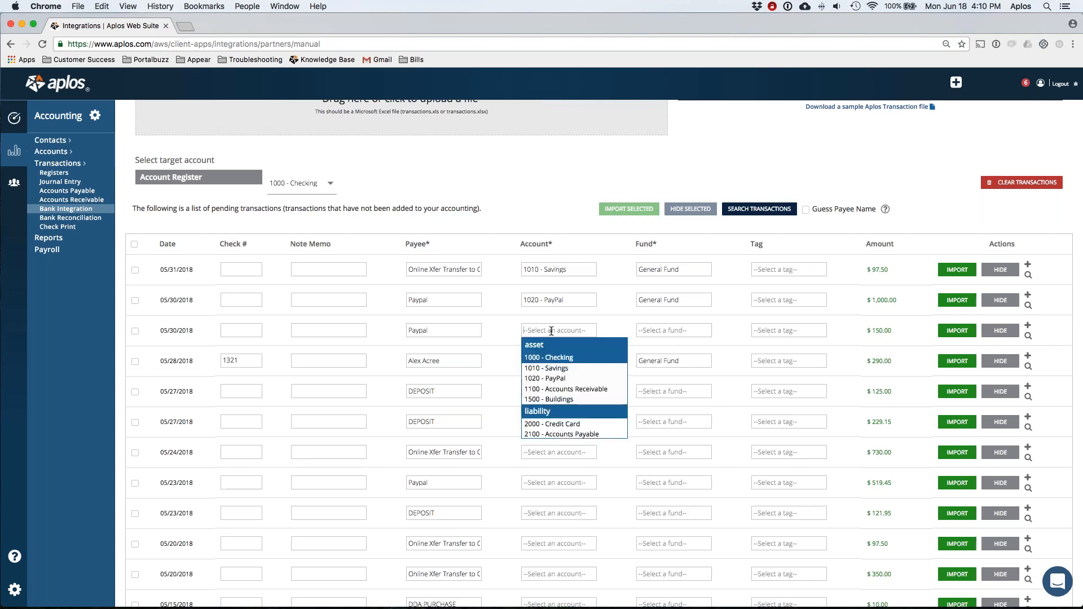
click(554, 380)
key(Tab)
key(Down)
key(Up)
key(Return)
scroll(567, 355, down, 2)
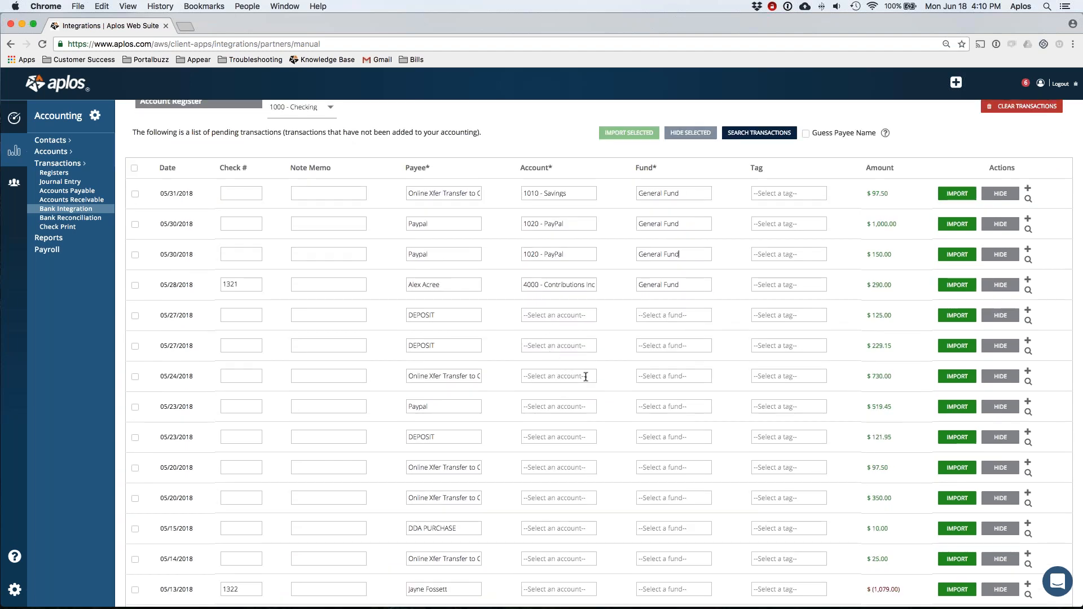
scroll(562, 315, down, 1)
scroll(563, 314, down, 1)
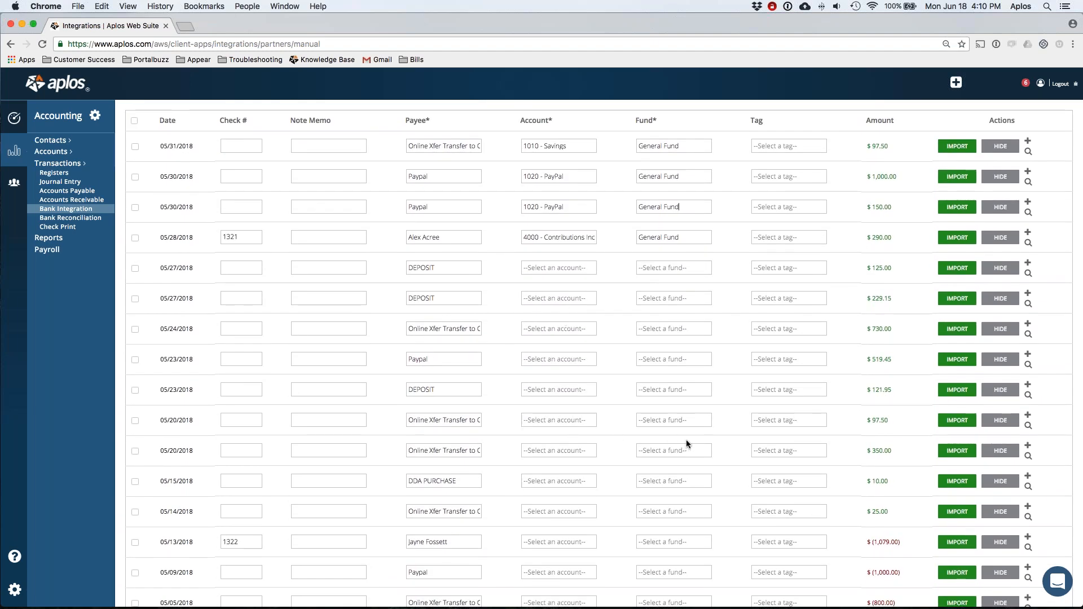
scroll(687, 440, up, 5)
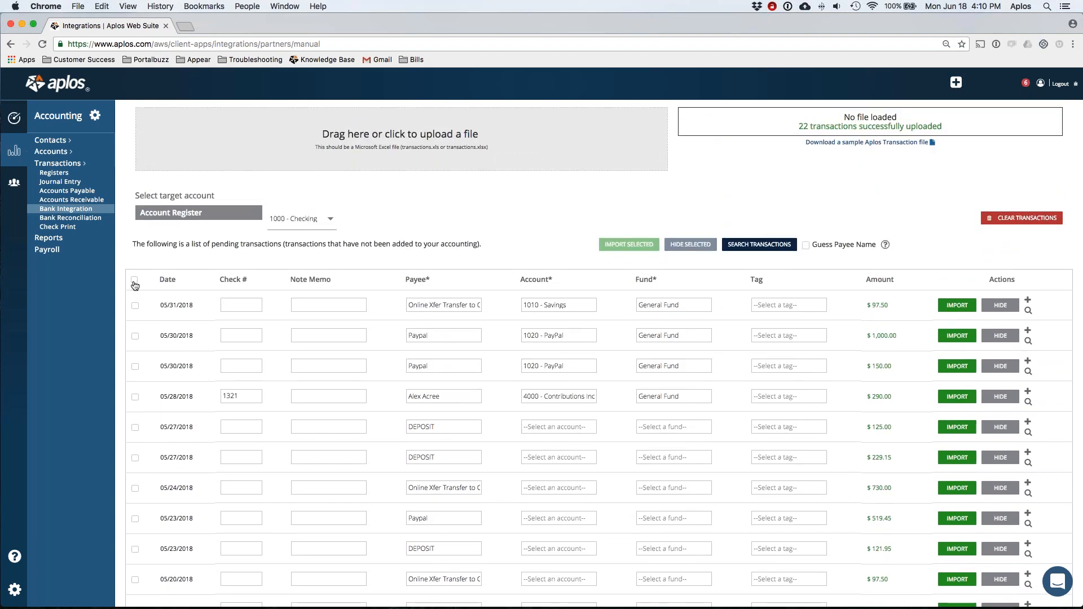
Step: Check only the four coded transactions: 05/31, both 05/30 entries, and 05/28/2018
click(134, 279)
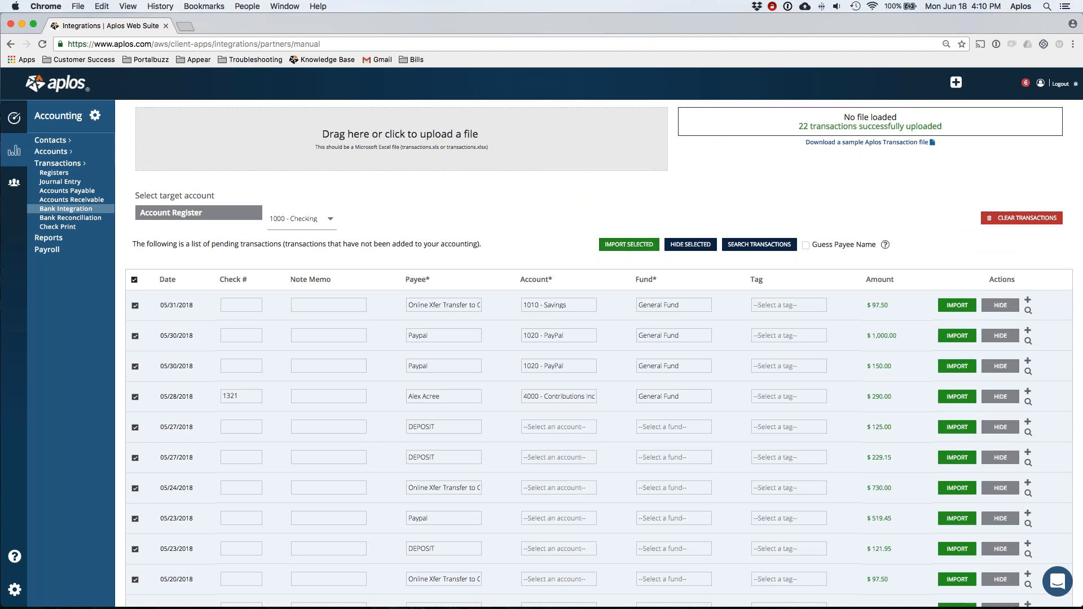
click(134, 279)
click(134, 305)
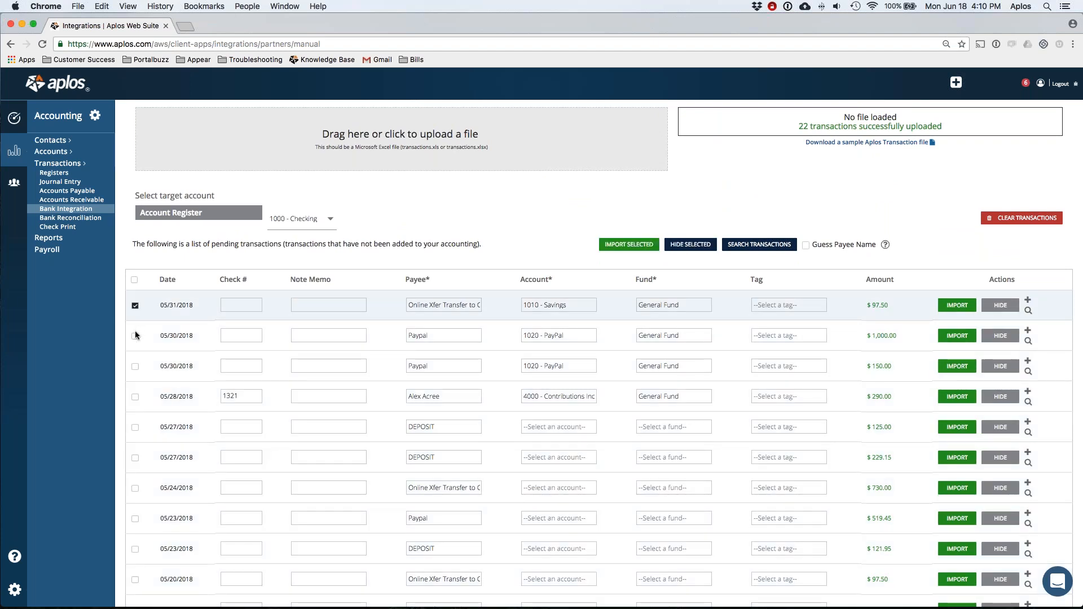
click(135, 336)
click(135, 366)
click(135, 398)
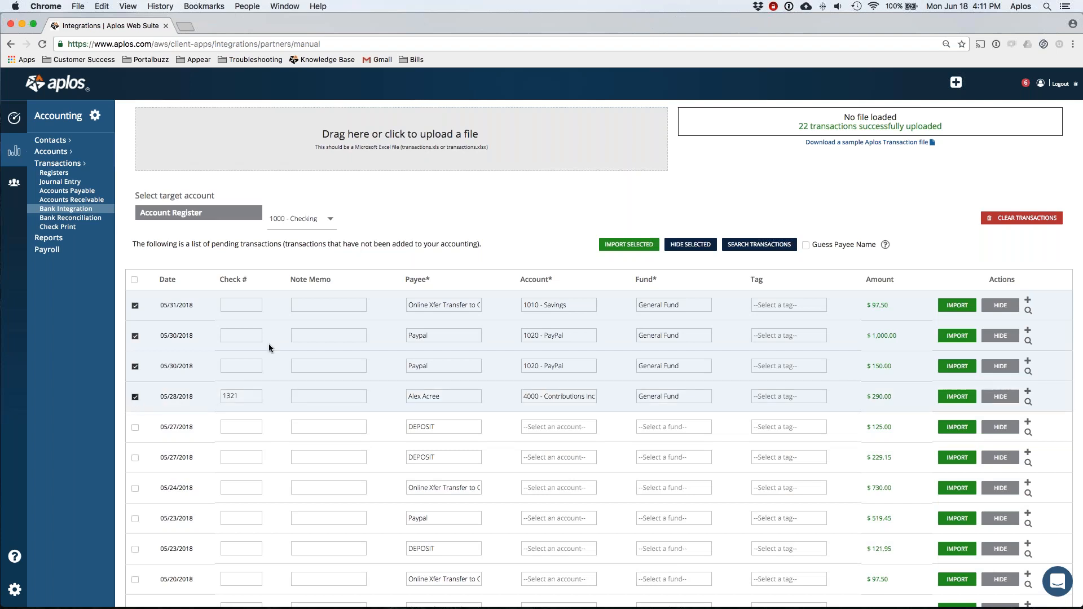
Step: Import the four selected transactions, confirm in the Attention dialog, and review the remaining list
click(641, 245)
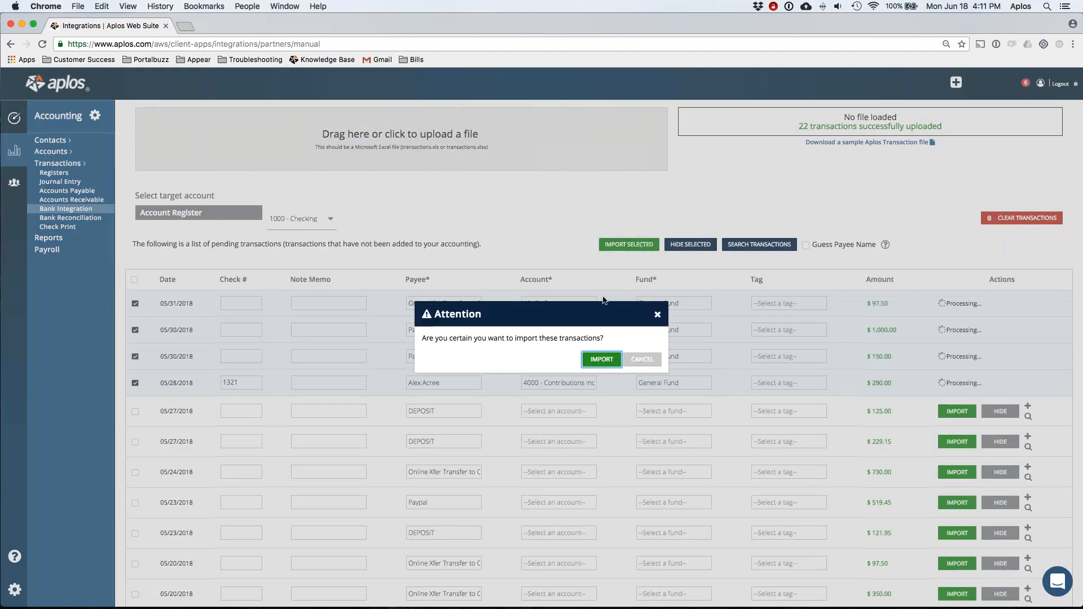
click(597, 363)
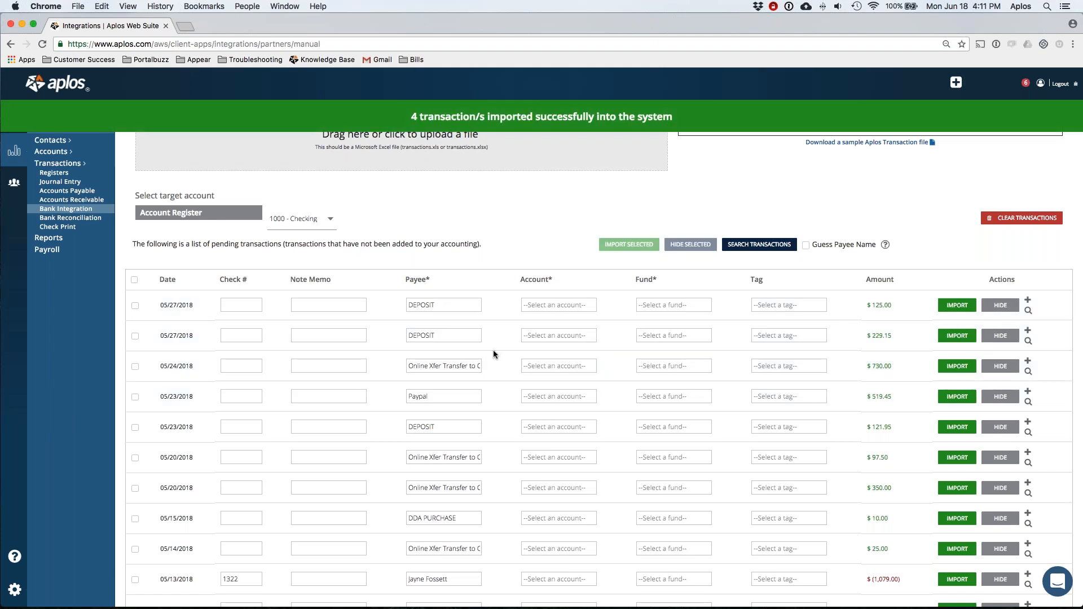
scroll(494, 350, down, 2)
scroll(723, 350, down, 10)
scroll(723, 349, up, 10)
scroll(724, 349, up, 5)
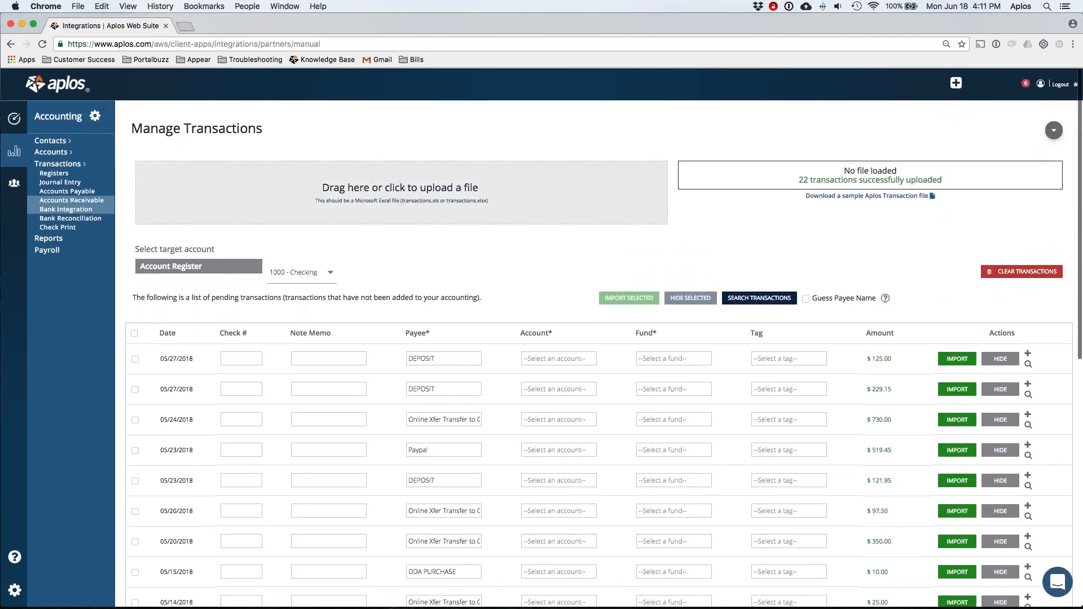
Step: View the 1010 - Savings and 1020 - PayPal registers, then return to 1000 - Checking
click(54, 173)
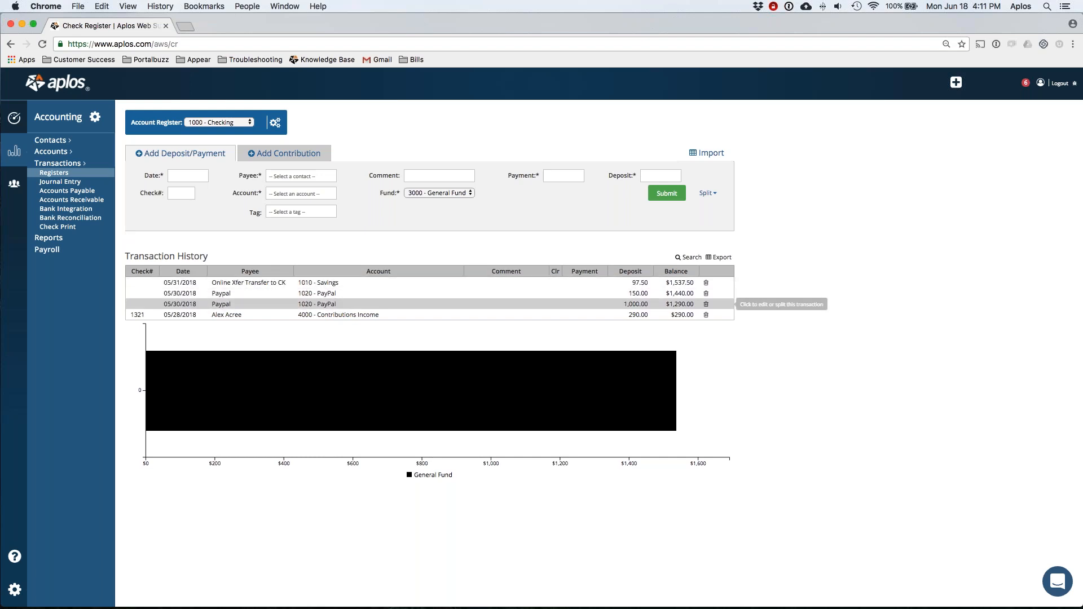
click(221, 123)
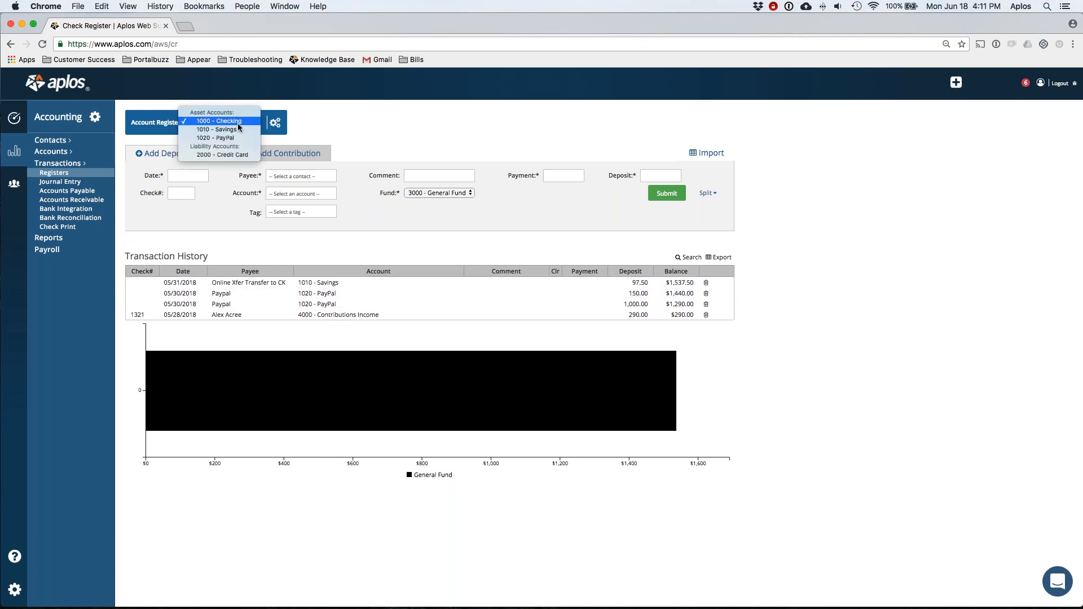
click(228, 134)
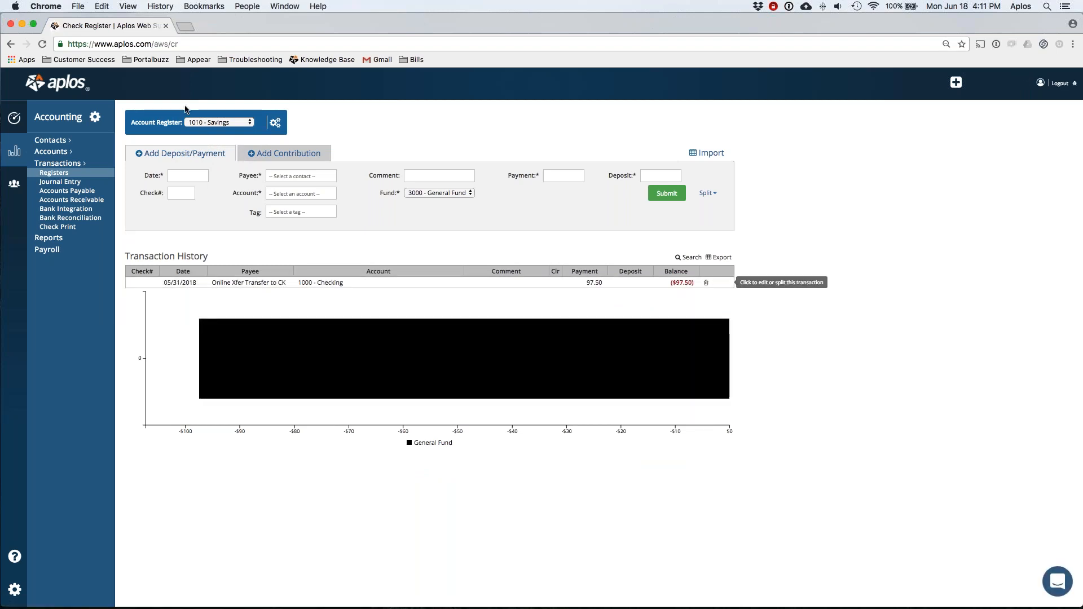
click(211, 122)
click(215, 130)
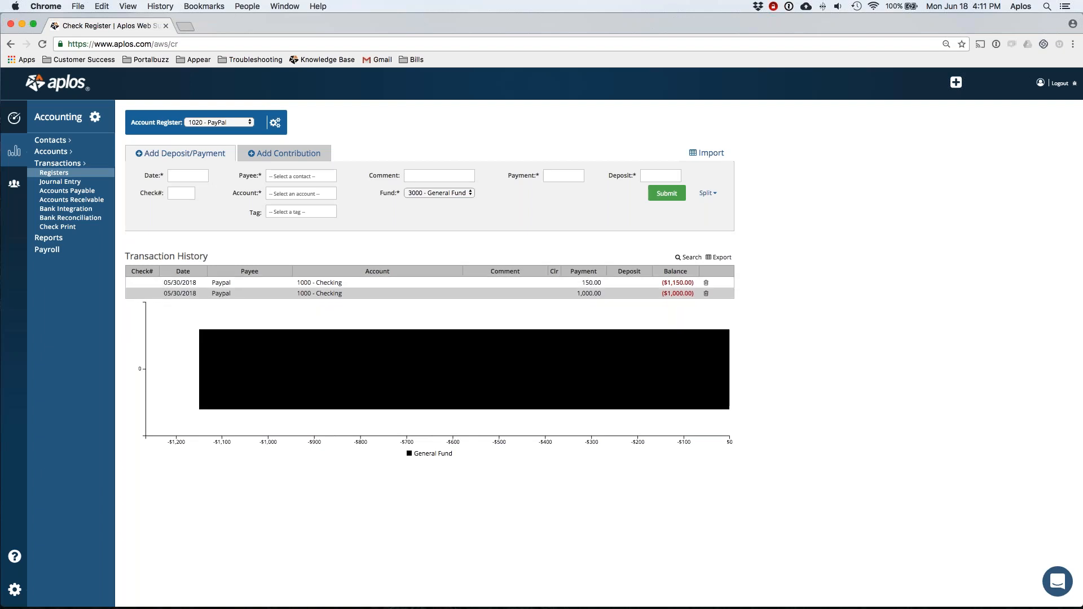
click(221, 126)
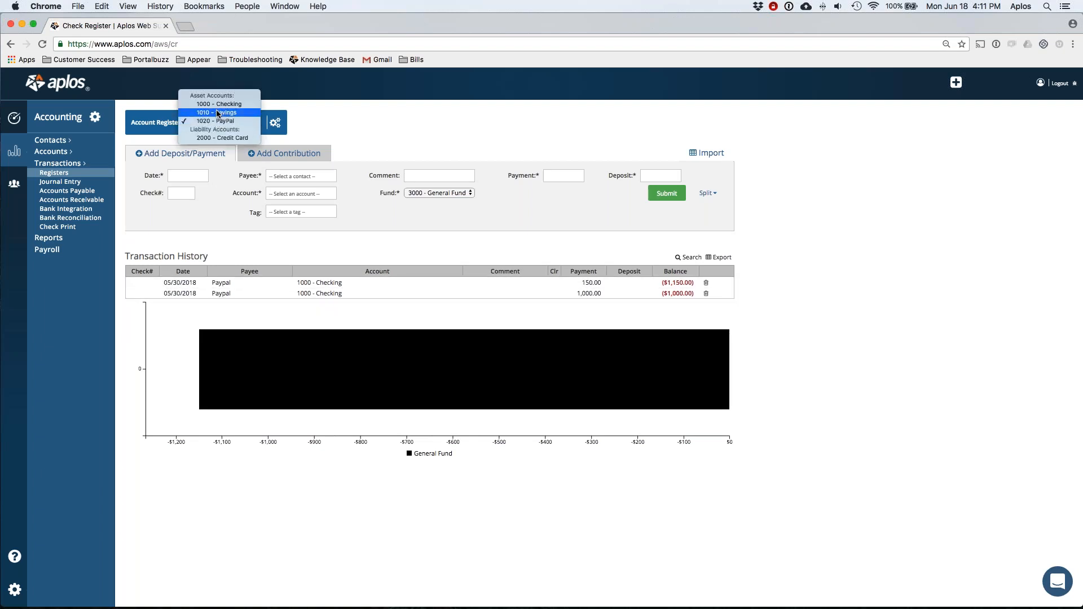
click(219, 107)
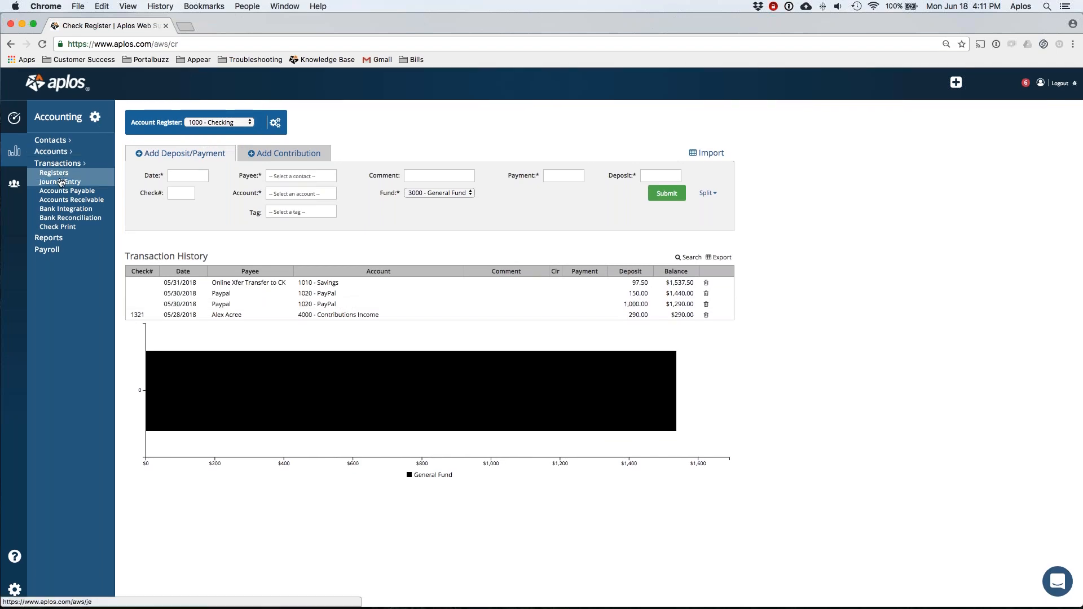
Step: Return to Bank Integration's manual import page and scroll through the pending transactions
click(65, 209)
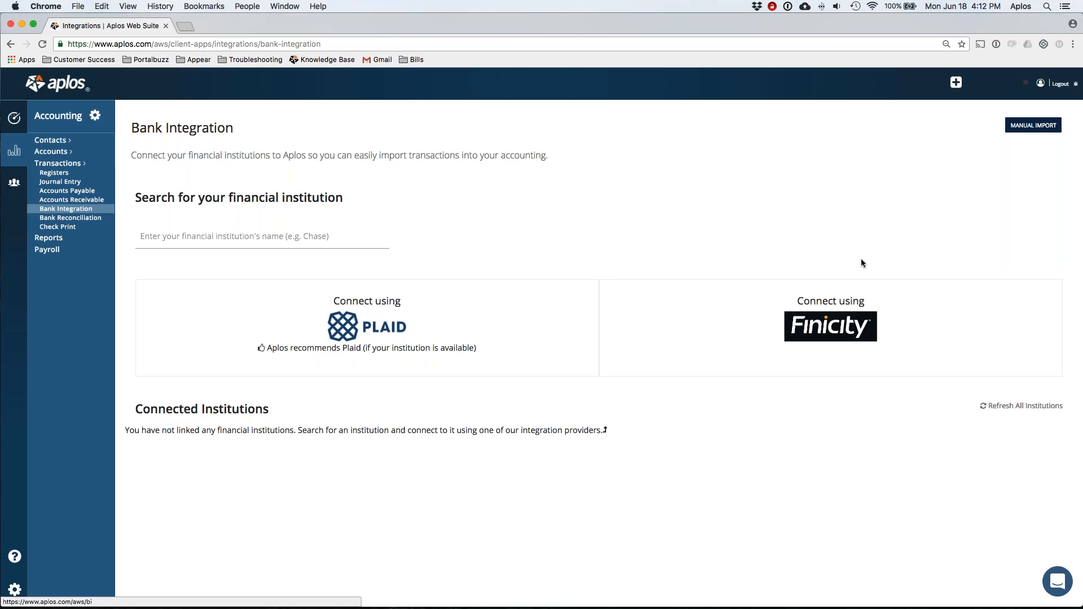
click(1034, 125)
scroll(556, 229, down, 1)
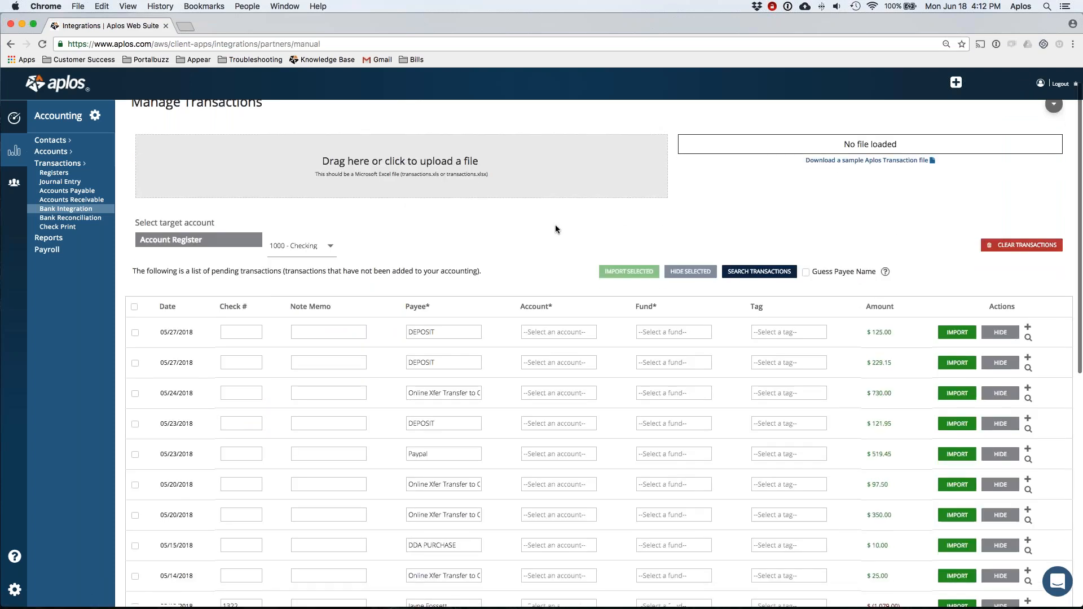
scroll(556, 228, down, 2)
scroll(649, 424, down, 5)
scroll(657, 372, down, 2)
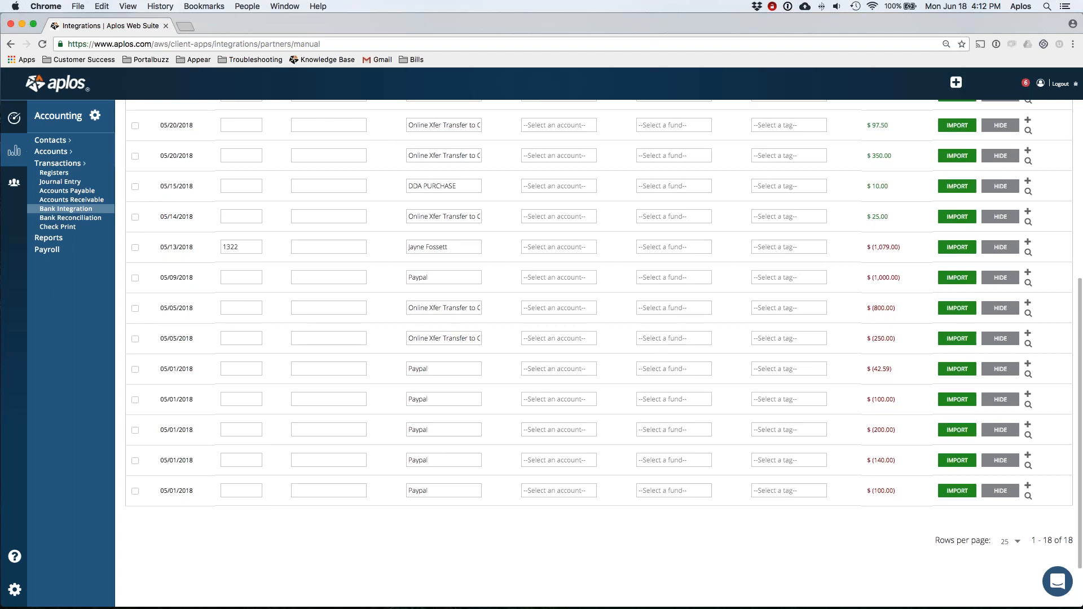
scroll(598, 338, up, 5)
scroll(378, 336, up, 4)
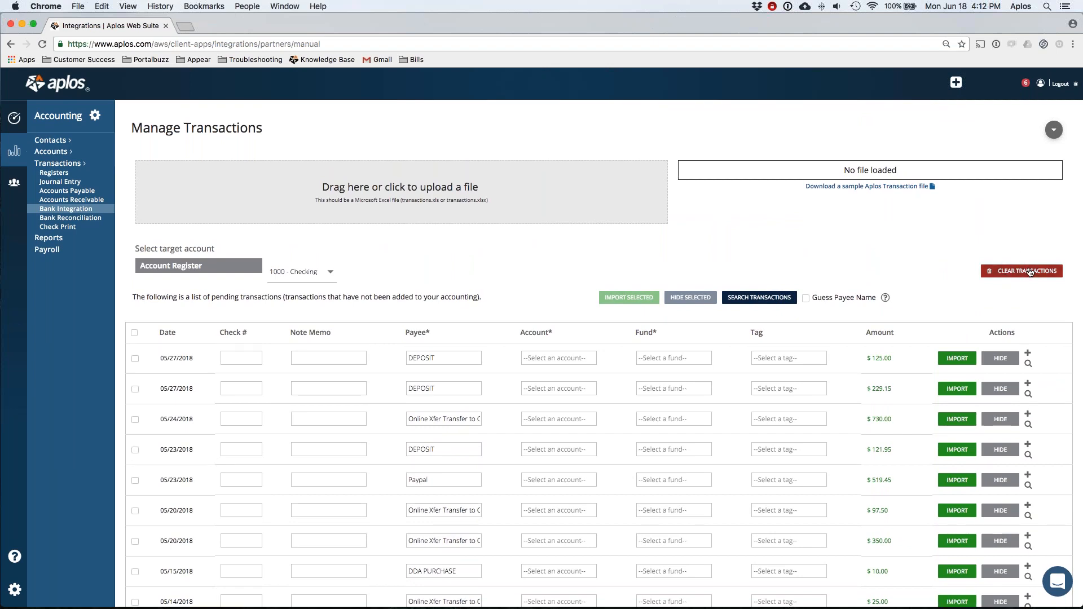
Step: Keep the target account set to 1000 - Checking
click(327, 273)
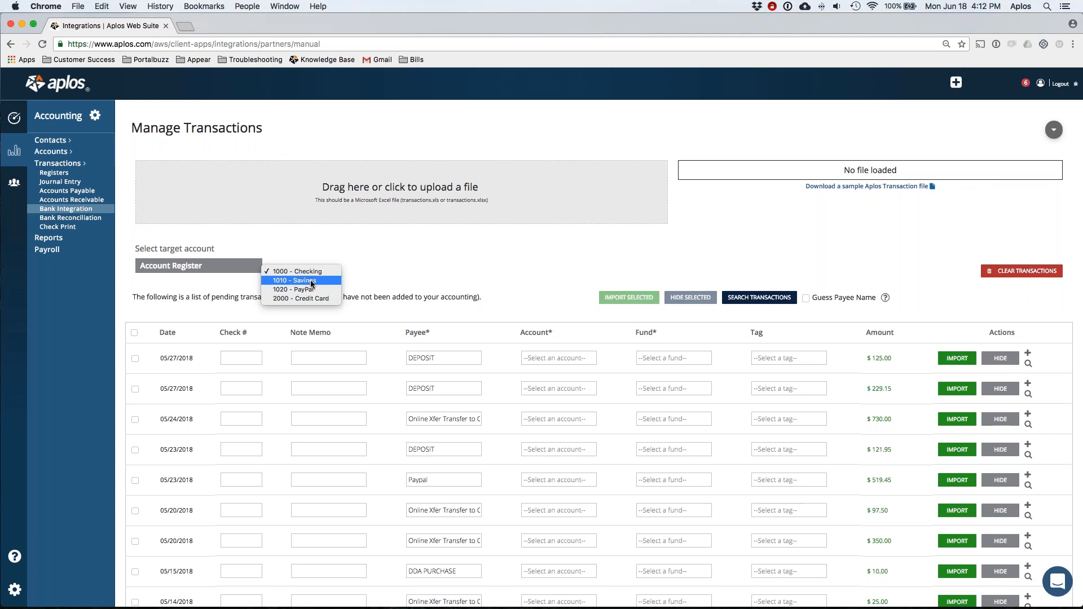
click(367, 273)
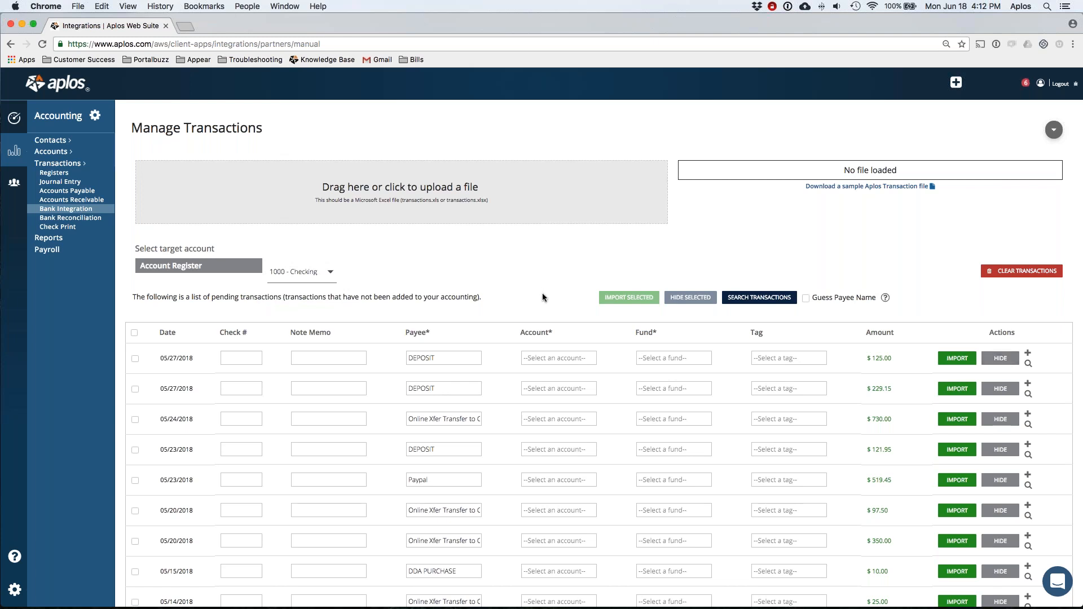
scroll(338, 316, down, 1)
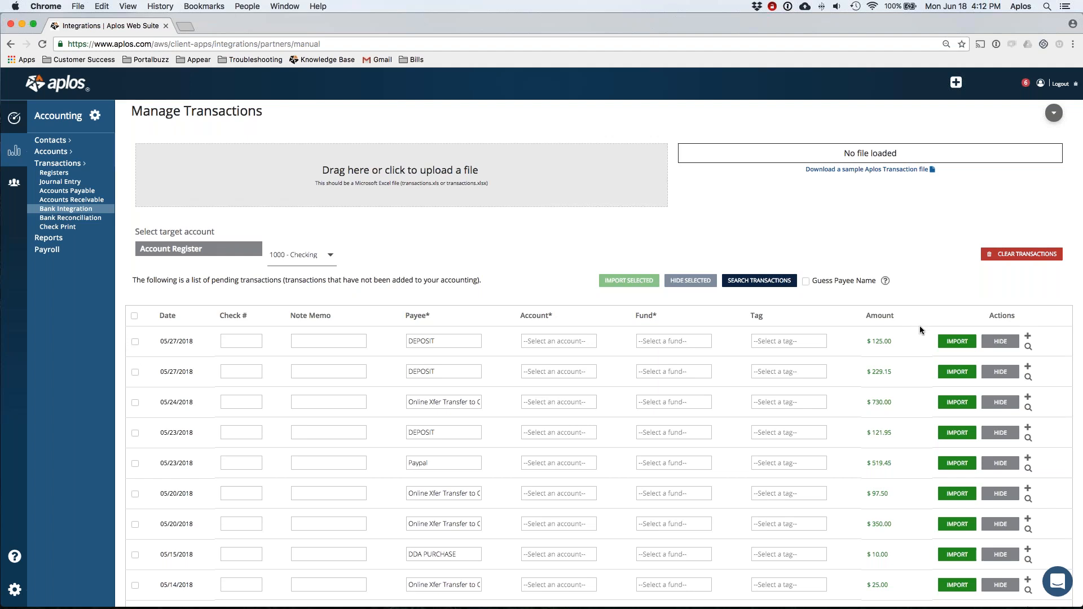
click(1028, 337)
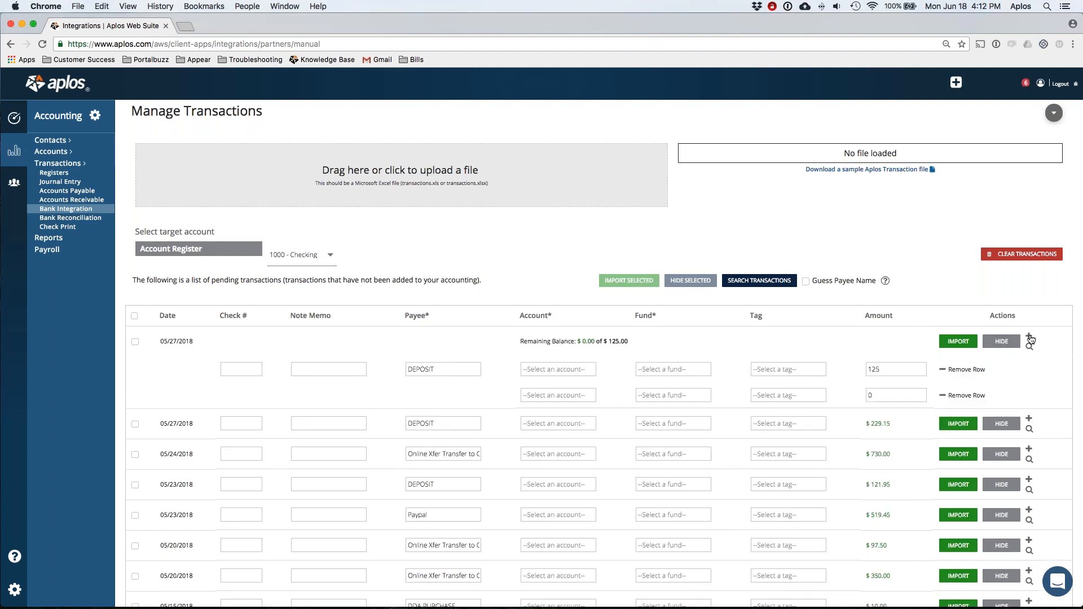
click(1029, 338)
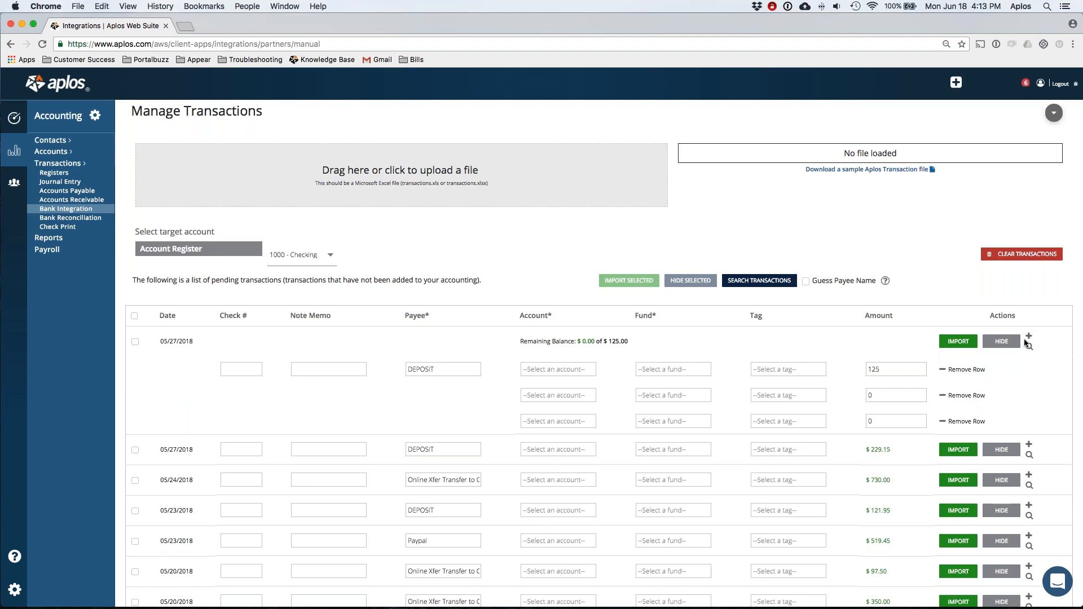
click(963, 369)
click(959, 369)
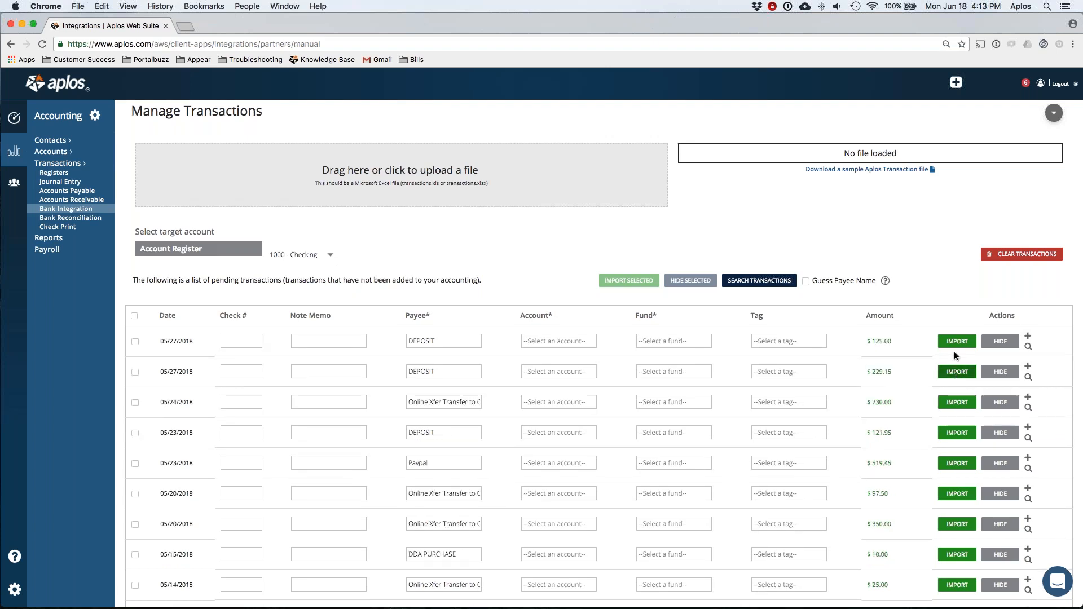